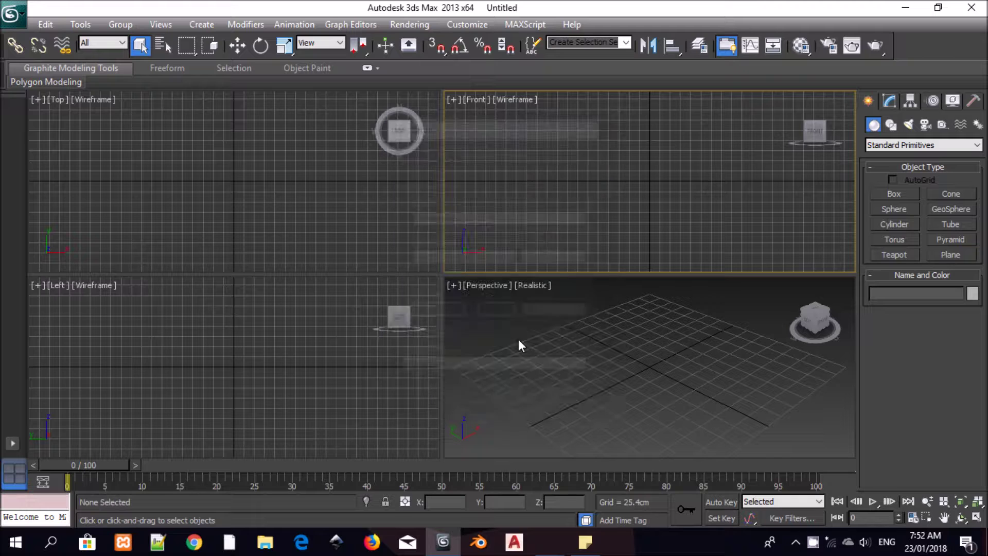
Create a thin upright box in the Perspective view, about 105 cm long, 3.5 cm wide and 92 cm high
{"action": "left_click", "coordinate": [895, 194]}
{"action": "left_click_drag", "start_coordinate": [582, 389], "coordinate": [592, 392]}
{"action": "left_click", "coordinate": [592, 320]}
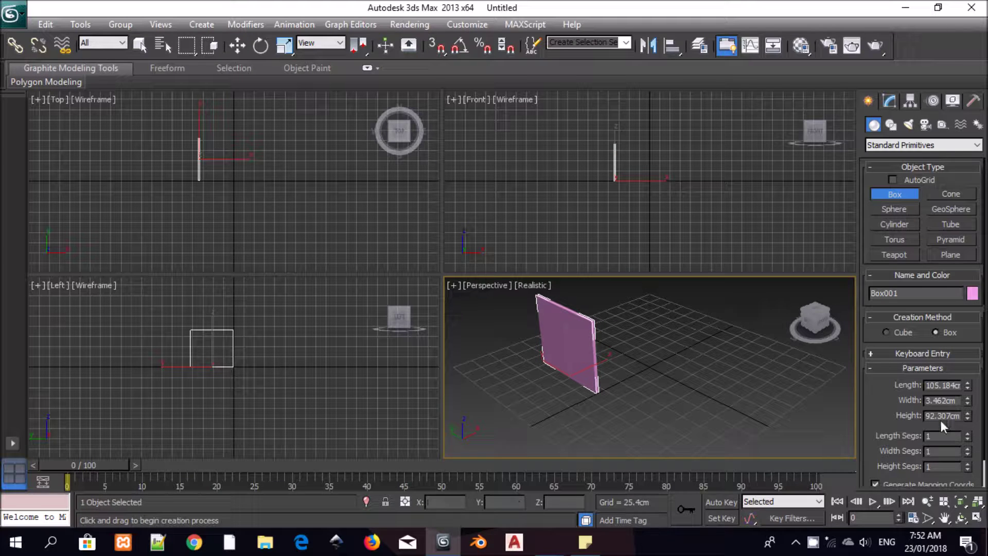
Set the upright box's height to 170 cm, width to 1 cm and length to 30 cm
{"action": "left_click_drag", "start_coordinate": [950, 416], "coordinate": [887, 400]}
{"action": "type", "text": "170"}
{"action": "key", "text": "Return"}
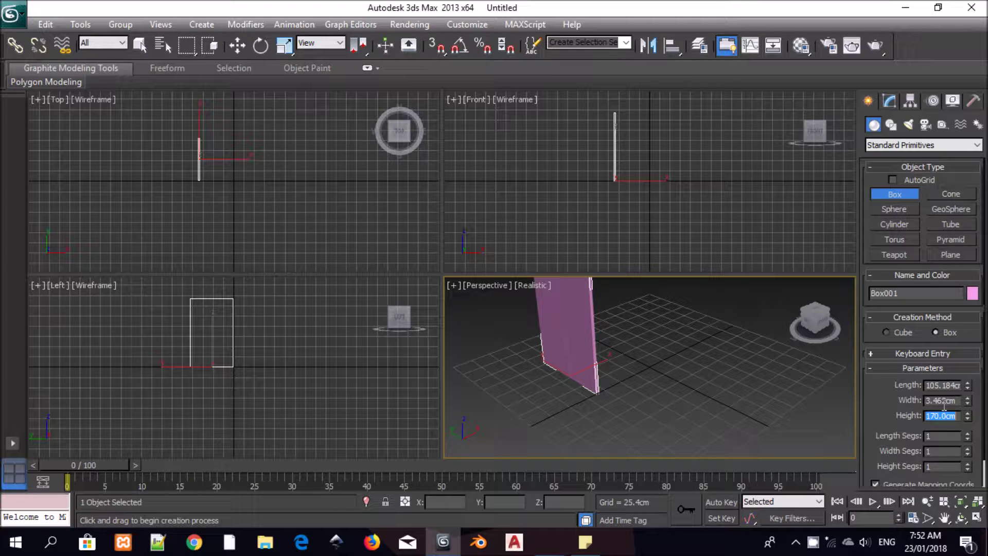
{"action": "left_click", "coordinate": [944, 405]}
{"action": "left_click_drag", "start_coordinate": [946, 404], "coordinate": [925, 398]}
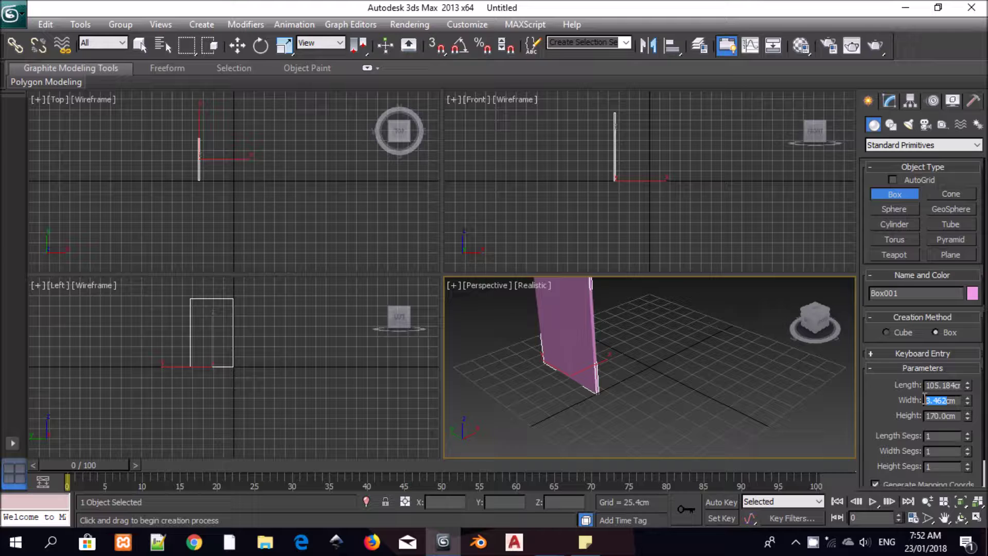
{"action": "type", "text": "1"}
{"action": "key", "text": "Return"}
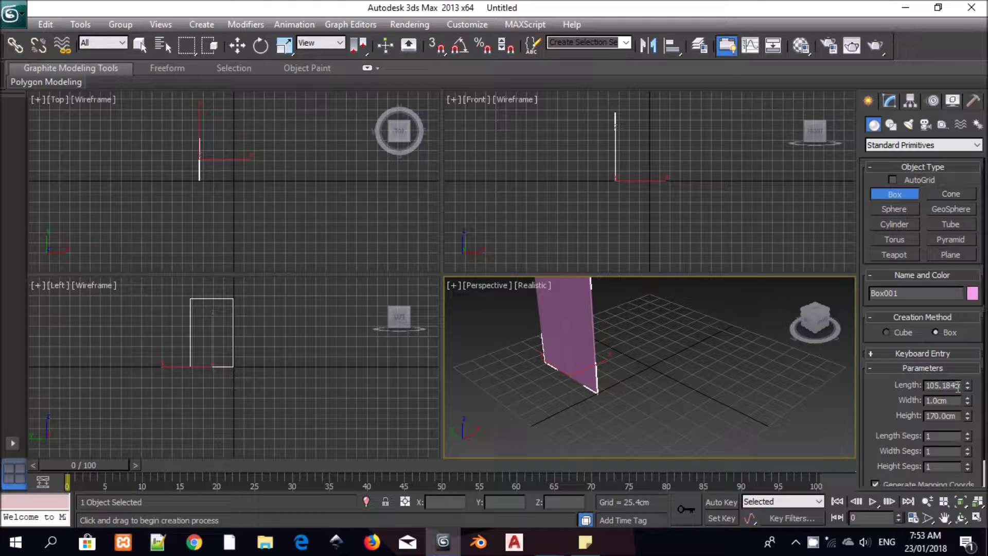
{"action": "left_click_drag", "start_coordinate": [958, 387], "coordinate": [923, 384]}
{"action": "type", "text": "30.0cm"}
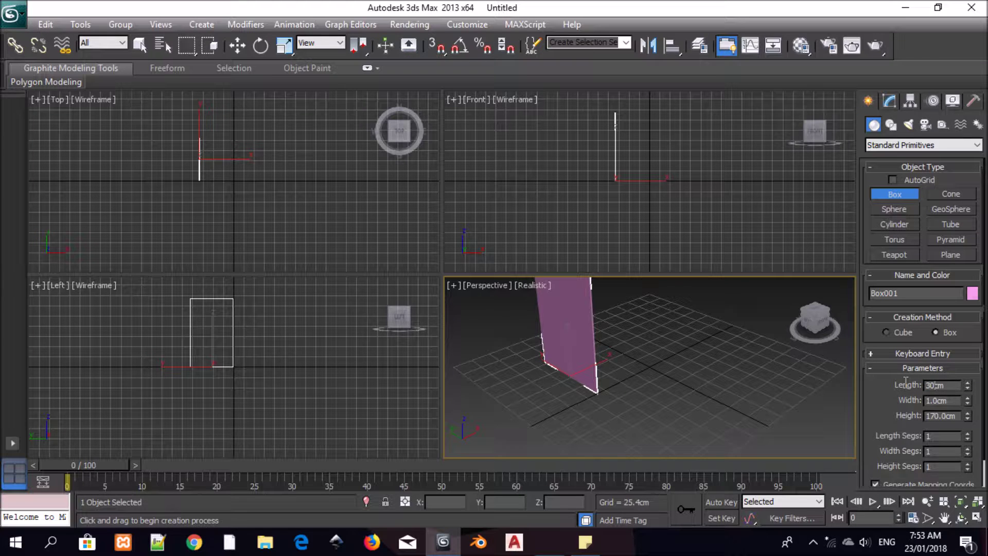
{"action": "key", "text": "Return"}
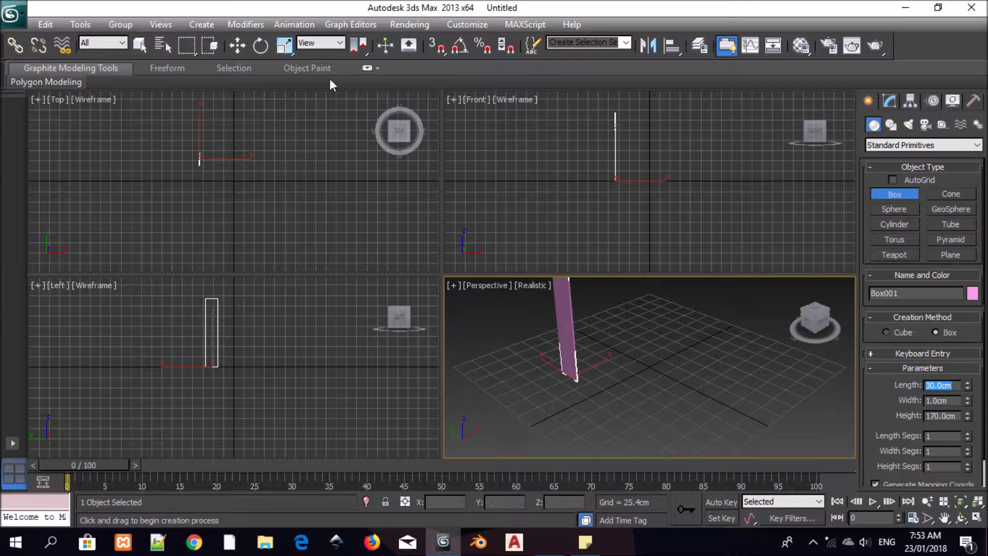
Clone the side panel as one instance, offset about 54 cm along the X axis
{"action": "left_click", "coordinate": [238, 45]}
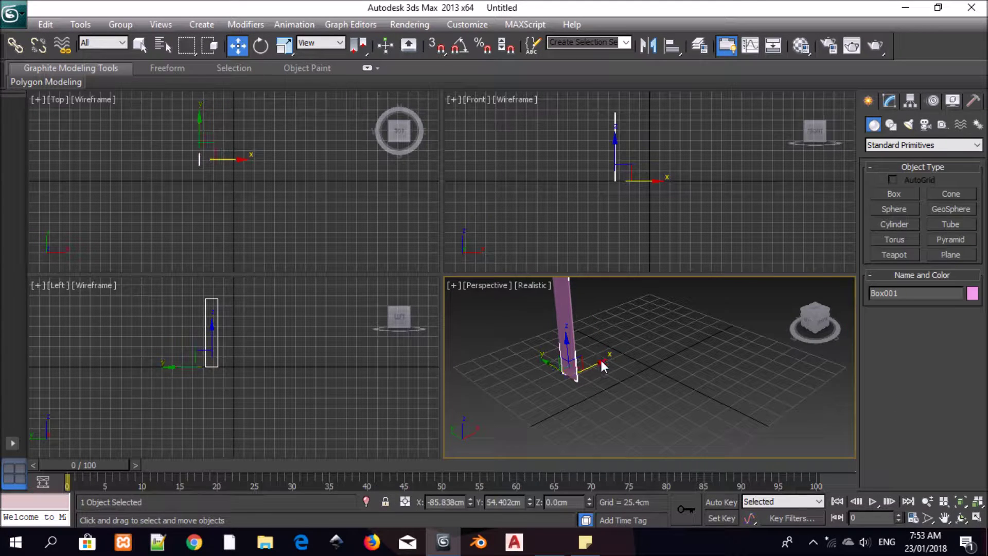
{"action": "left_click_drag", "start_coordinate": [603, 365], "coordinate": [636, 352], "text": "shift"}
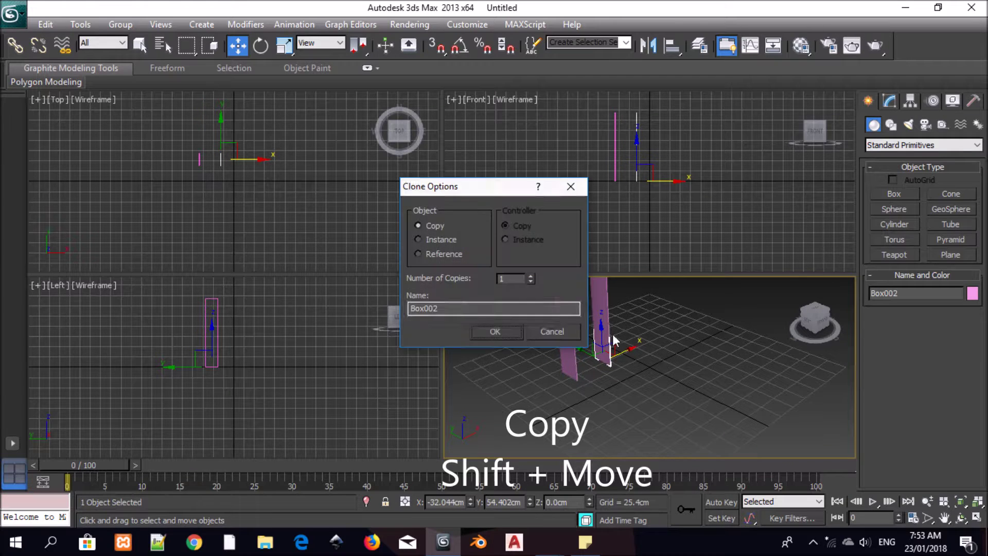
{"action": "left_click", "coordinate": [435, 240]}
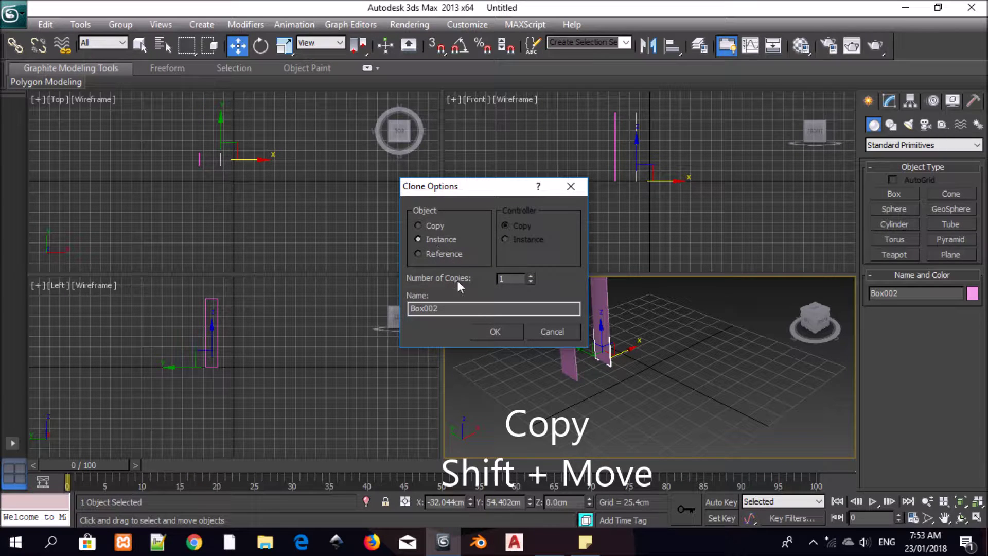
{"action": "left_click", "coordinate": [495, 333]}
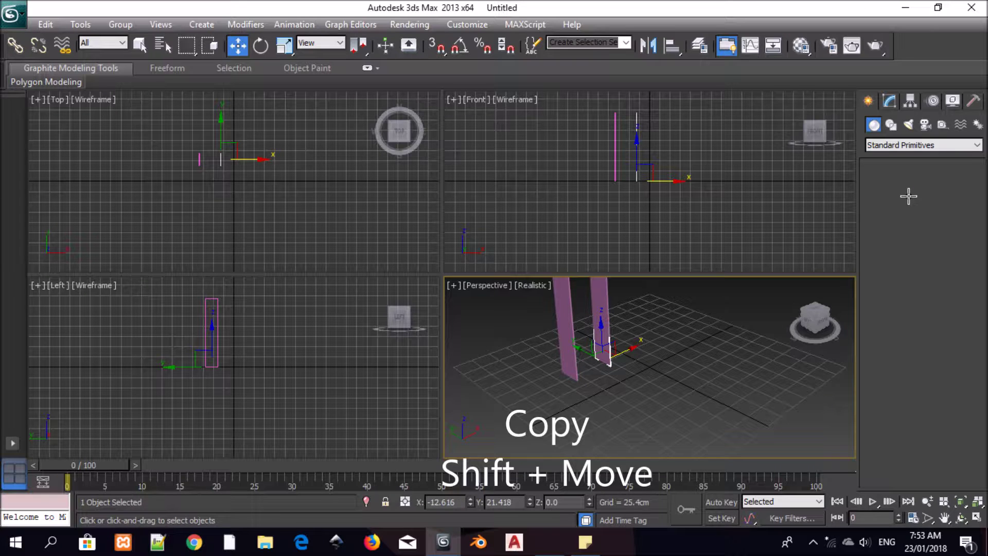
Create a flat box on the grid beside the panels, about 38 cm long, 62 cm wide and 5 cm high
{"action": "left_click", "coordinate": [909, 195]}
{"action": "left_click_drag", "start_coordinate": [613, 382], "coordinate": [653, 377]}
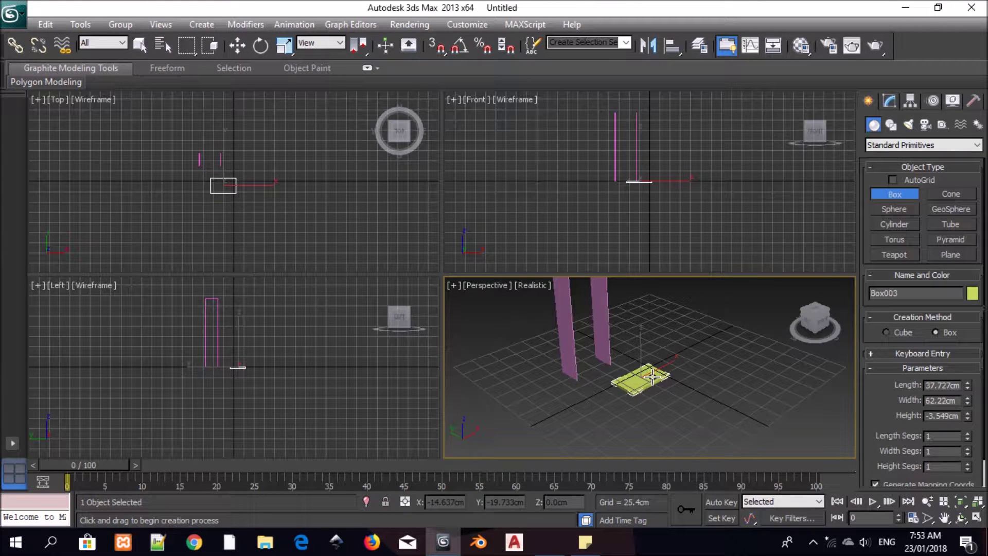
{"action": "left_click", "coordinate": [653, 369]}
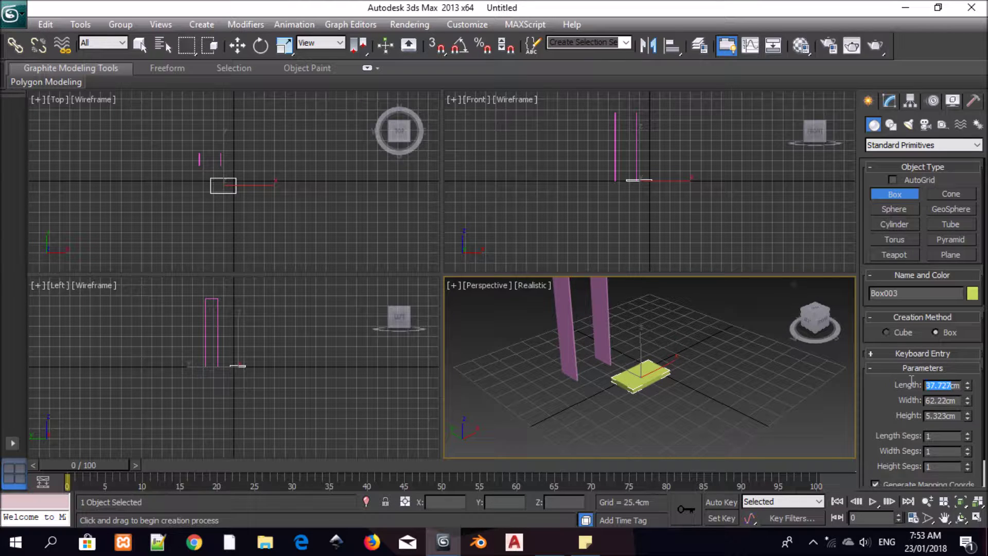
Set the flat shelf box's length to 30 cm, width to 60 cm and height to 1 cm
{"action": "type", "text": "60"}
{"action": "key", "text": "Return"}
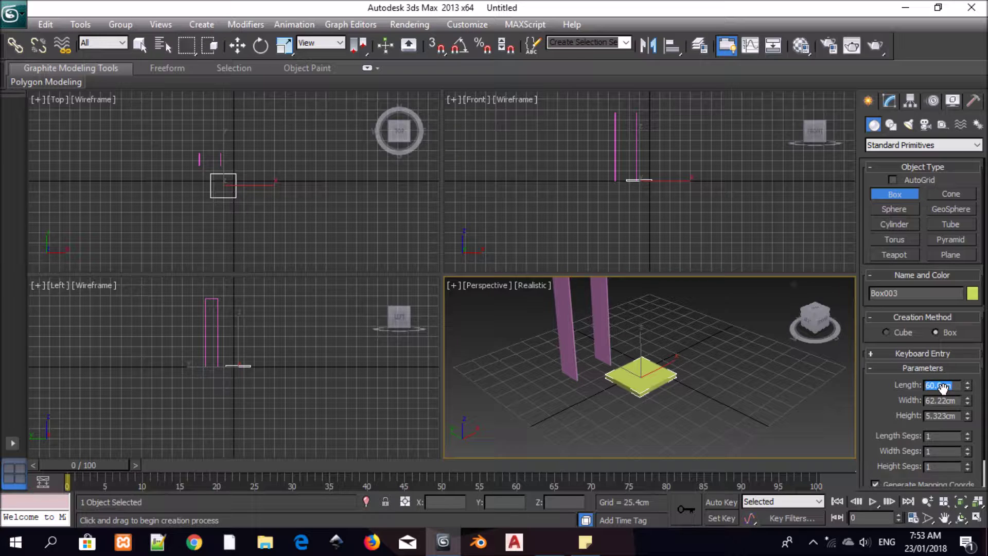
{"action": "type", "text": "30"}
{"action": "key", "text": "Return"}
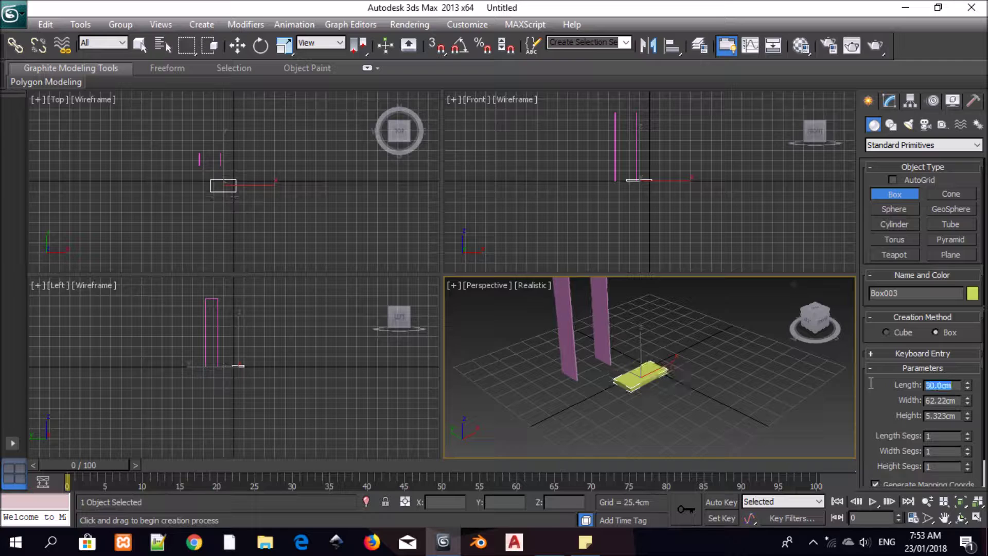
{"action": "left_click", "coordinate": [944, 400]}
{"action": "double_click", "coordinate": [944, 401]}
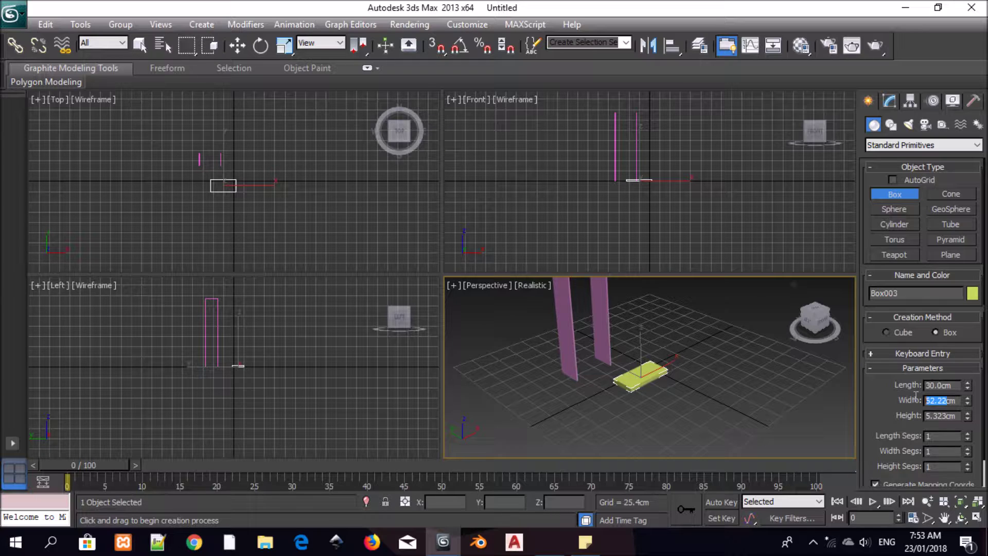
{"action": "type", "text": "60.0cm"}
{"action": "double_click", "coordinate": [943, 417]}
{"action": "type", "text": "1"}
{"action": "key", "text": "Return"}
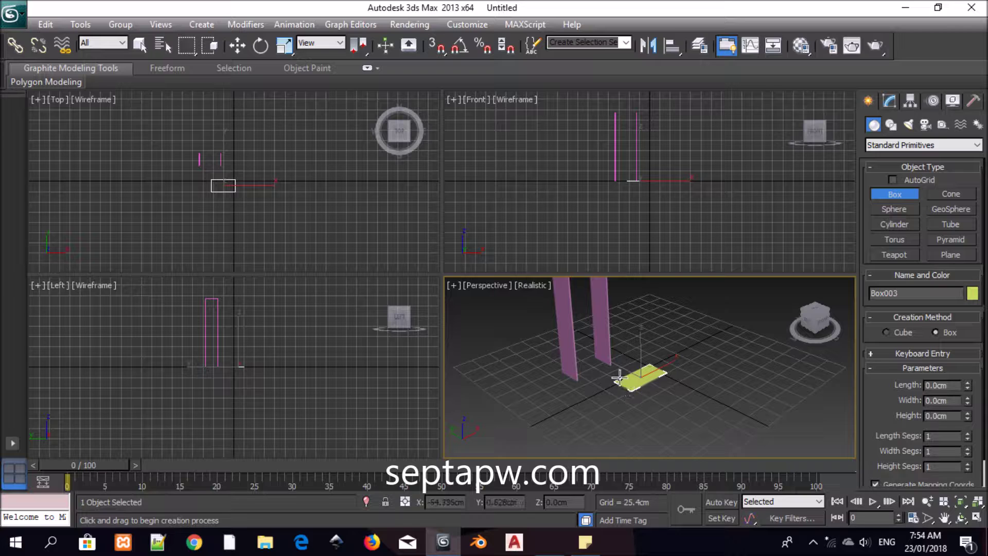
Move the shelf in the Top view to between the side panels, at about X -54.7 cm and Y 55.9 cm
{"action": "left_click", "coordinate": [242, 46]}
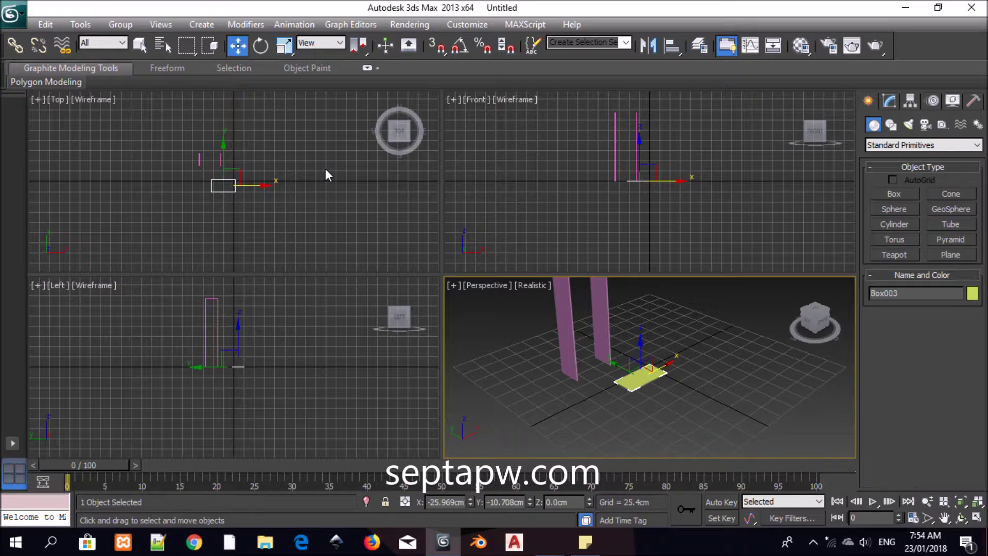
{"action": "left_click", "coordinate": [223, 143]}
{"action": "left_click_drag", "start_coordinate": [223, 144], "coordinate": [226, 118]}
{"action": "left_click_drag", "start_coordinate": [265, 160], "coordinate": [254, 160]}
Move the cloned side panel outward along X in the Top view to the far end of the shelf
{"action": "key", "text": "alt+w"}
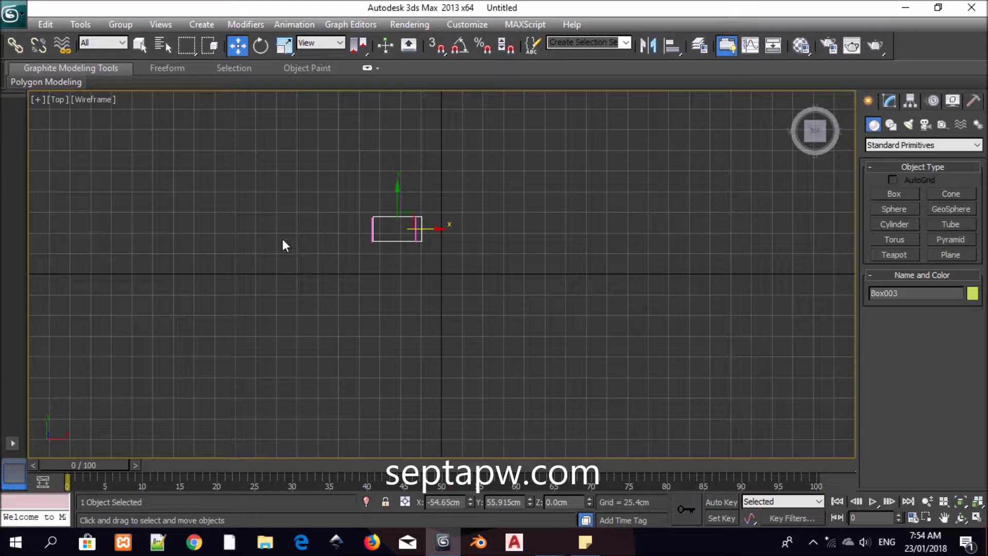
{"action": "scroll", "coordinate": [382, 205], "scroll_direction": "up", "scroll_amount": 3}
{"action": "scroll", "coordinate": [371, 214], "scroll_direction": "down", "scroll_amount": 2}
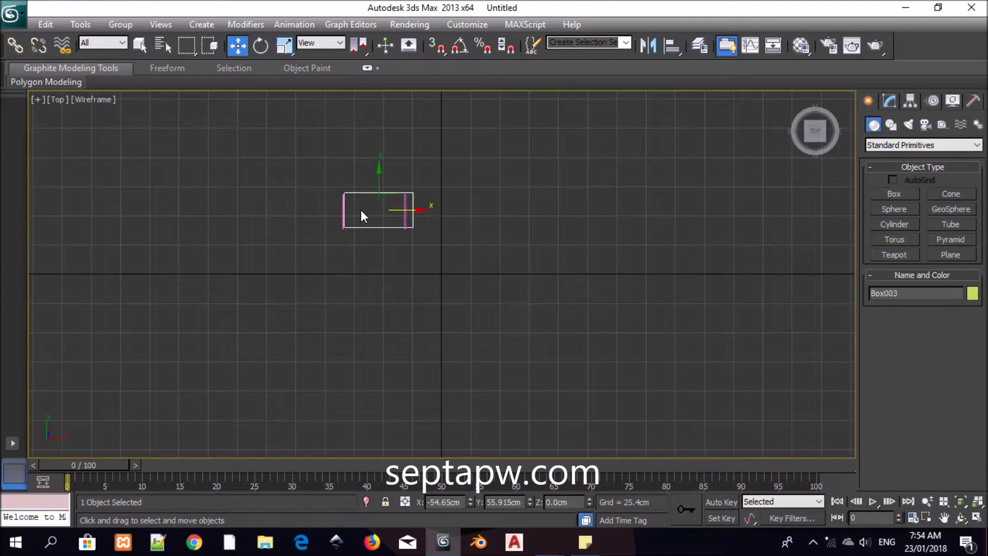
{"action": "left_click", "coordinate": [943, 518]}
{"action": "left_click_drag", "start_coordinate": [366, 254], "coordinate": [419, 115]}
{"action": "left_click_drag", "start_coordinate": [368, 154], "coordinate": [379, 212]}
{"action": "scroll", "coordinate": [357, 191], "scroll_direction": "up", "scroll_amount": 2}
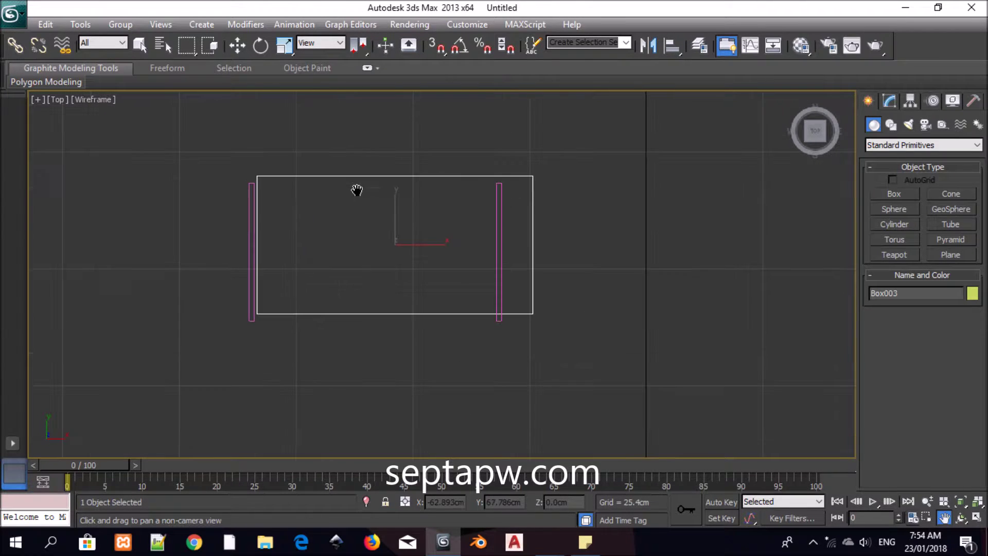
{"action": "left_click", "coordinate": [238, 46]}
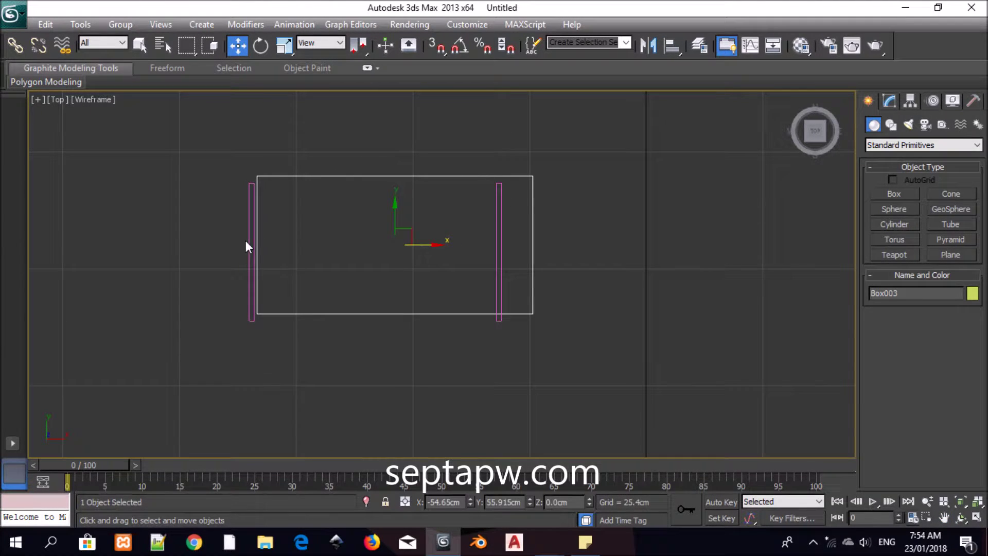
{"action": "left_click", "coordinate": [251, 242]}
{"action": "left_click", "coordinate": [499, 274]}
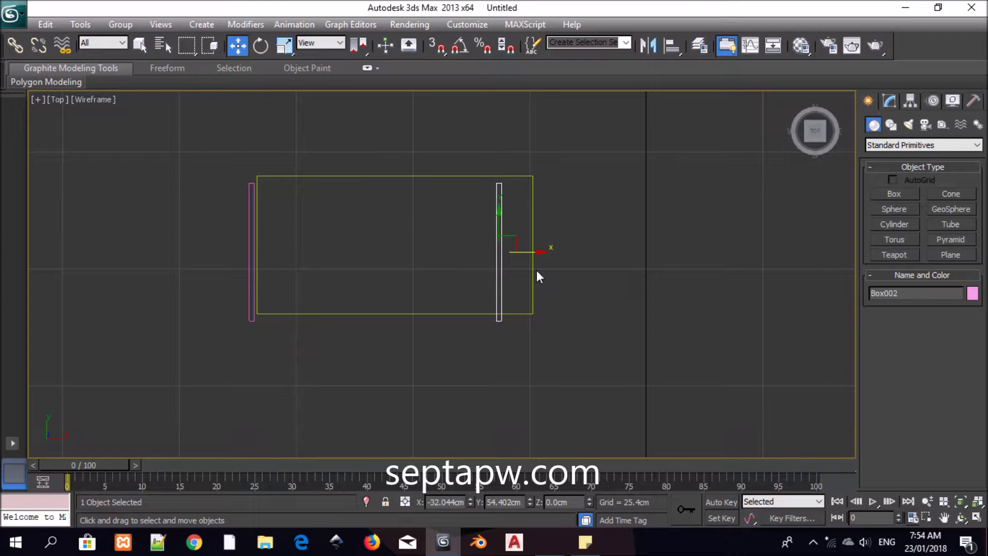
{"action": "left_click_drag", "start_coordinate": [542, 252], "coordinate": [577, 253]}
Align the shelf between the two panels in the Top view, at about X -55.2 cm and Y 54.5 cm
{"action": "left_click", "coordinate": [452, 176]}
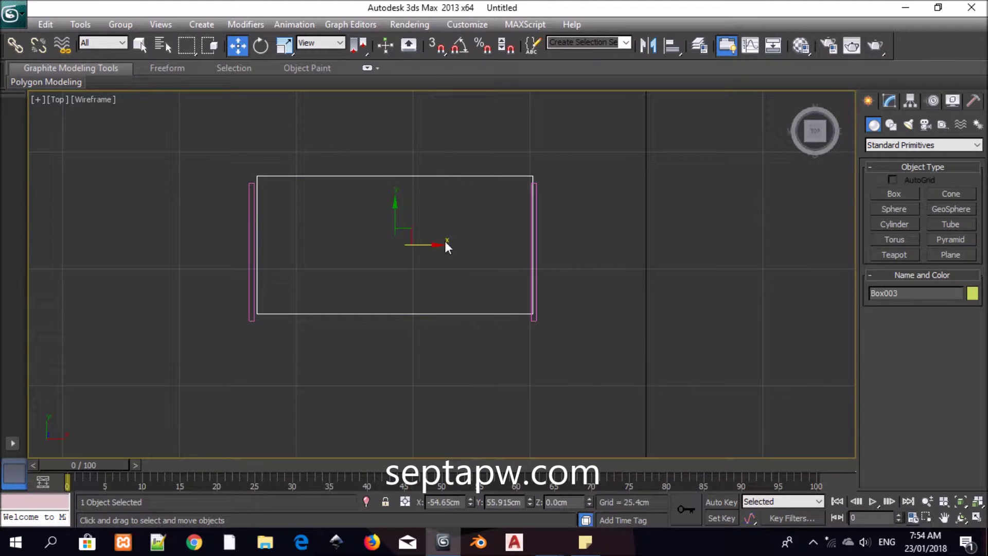
{"action": "left_click_drag", "start_coordinate": [434, 245], "coordinate": [431, 244]}
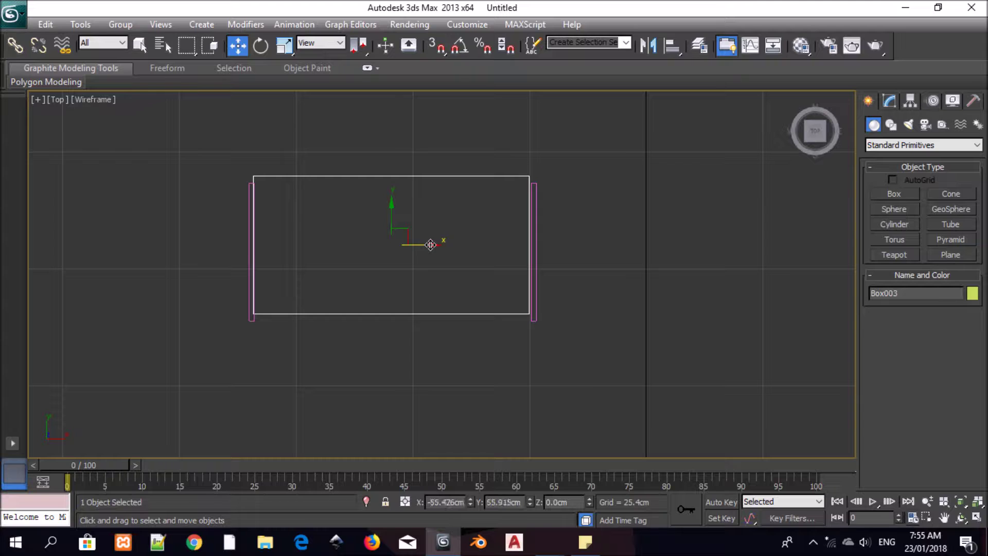
{"action": "left_click_drag", "start_coordinate": [390, 205], "coordinate": [390, 213]}
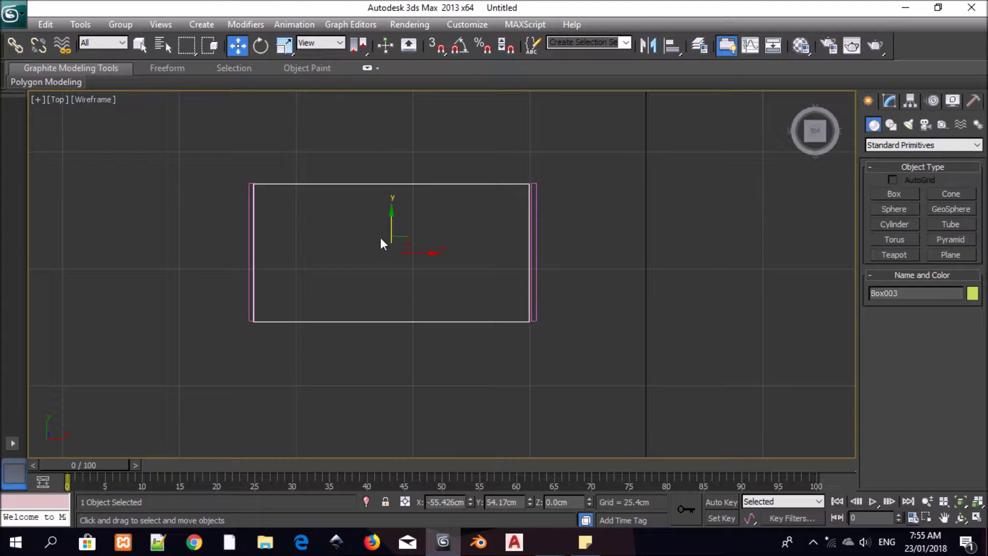
{"action": "scroll", "coordinate": [345, 238], "scroll_direction": "up", "scroll_amount": 2}
{"action": "left_click_drag", "start_coordinate": [372, 209], "coordinate": [372, 208]}
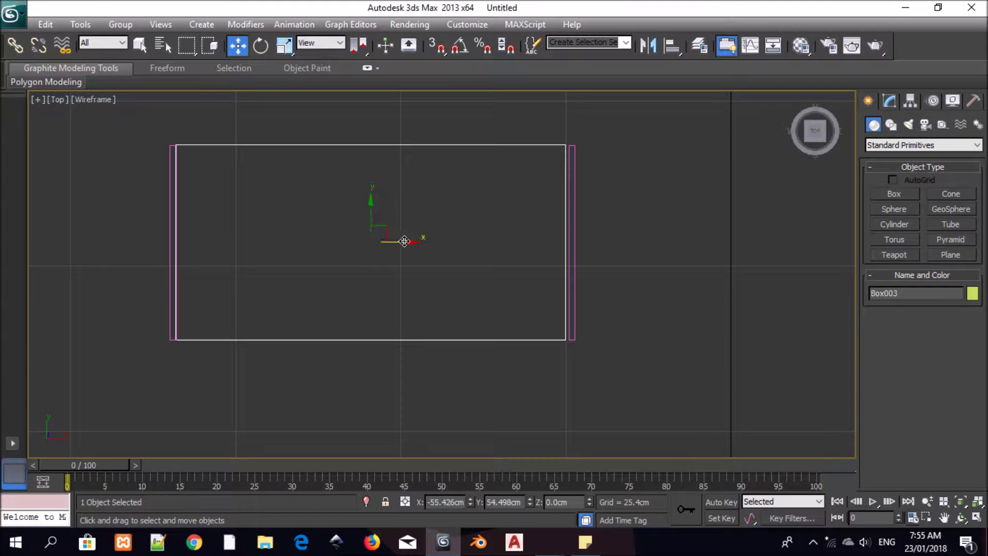
{"action": "left_click_drag", "start_coordinate": [405, 242], "coordinate": [406, 243]}
Raise the shelf to a Z position of 10 cm
{"action": "left_click", "coordinate": [976, 517]}
{"action": "left_click", "coordinate": [659, 366]}
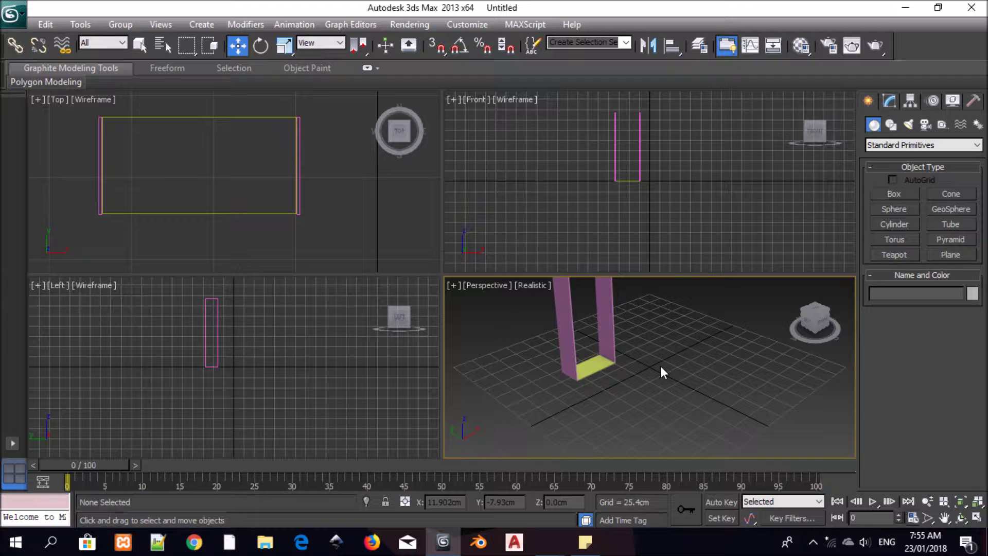
{"action": "left_click", "coordinate": [591, 365]}
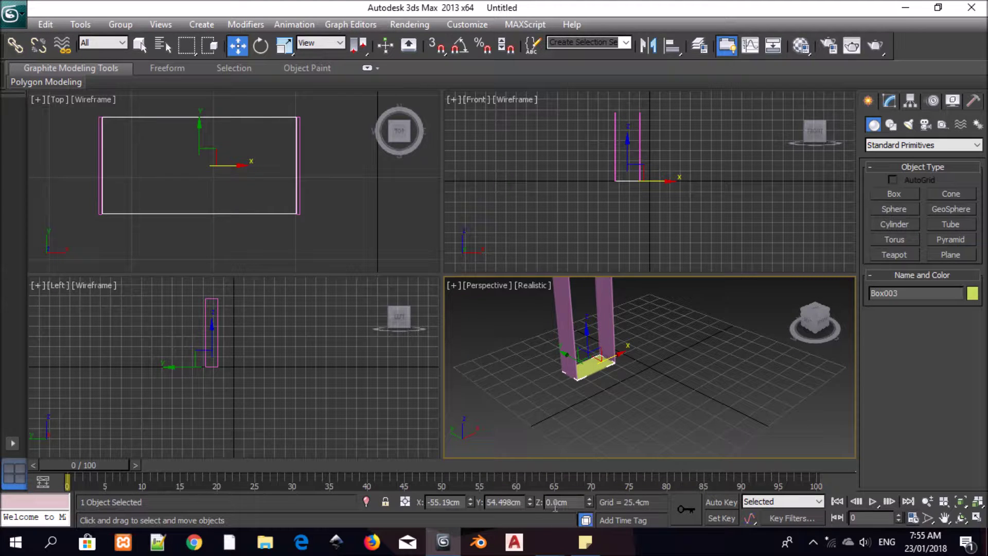
{"action": "left_click_drag", "start_coordinate": [555, 501], "coordinate": [532, 492]}
{"action": "type", "text": "10"}
{"action": "key", "text": "Return"}
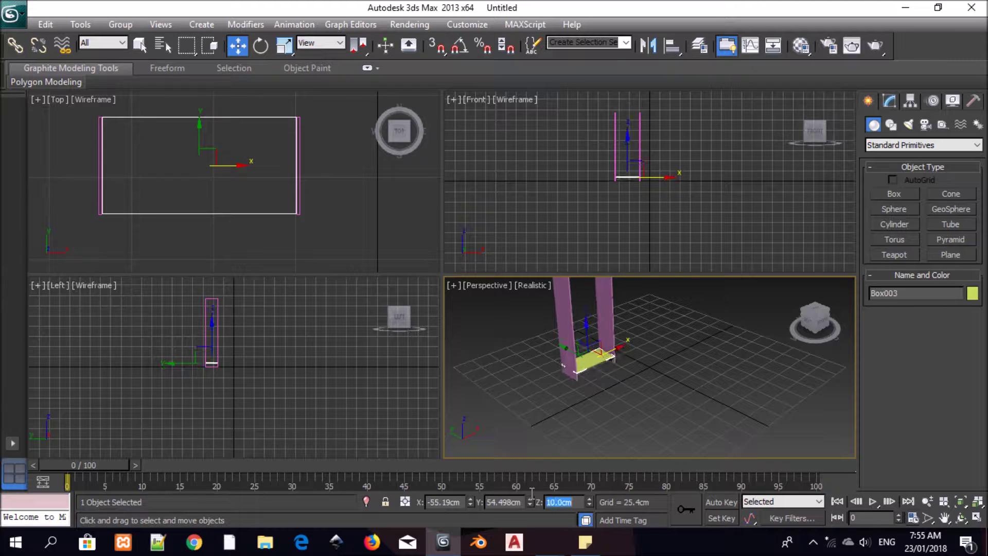
Clone the bottom shelf upward as an instance at a height of about 62 cm
{"action": "left_click", "coordinate": [977, 518]}
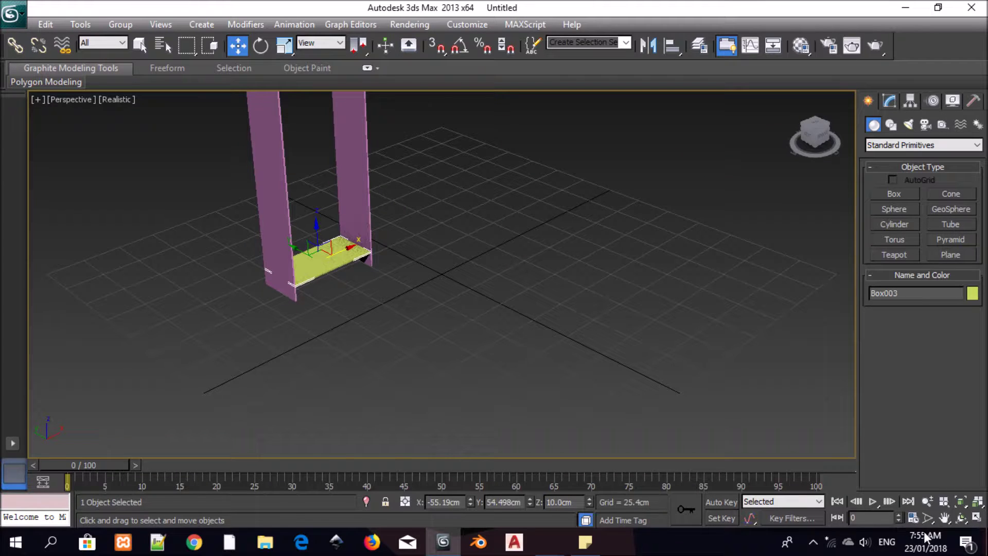
{"action": "left_click", "coordinate": [944, 518]}
{"action": "left_click_drag", "start_coordinate": [462, 309], "coordinate": [536, 380]}
{"action": "key", "text": "w"}
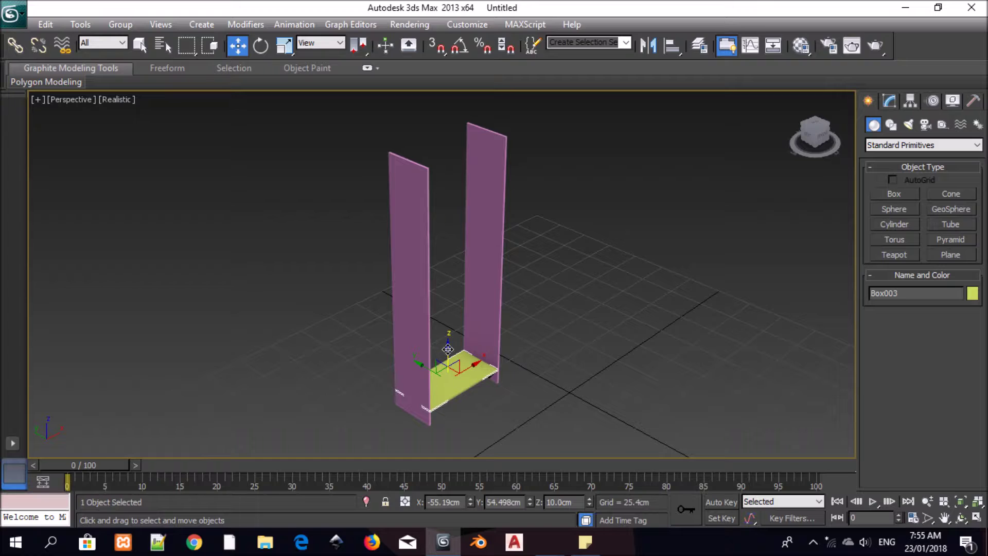
{"action": "left_click_drag", "start_coordinate": [449, 350], "coordinate": [448, 289]}
{"action": "right_click", "coordinate": [450, 348]}
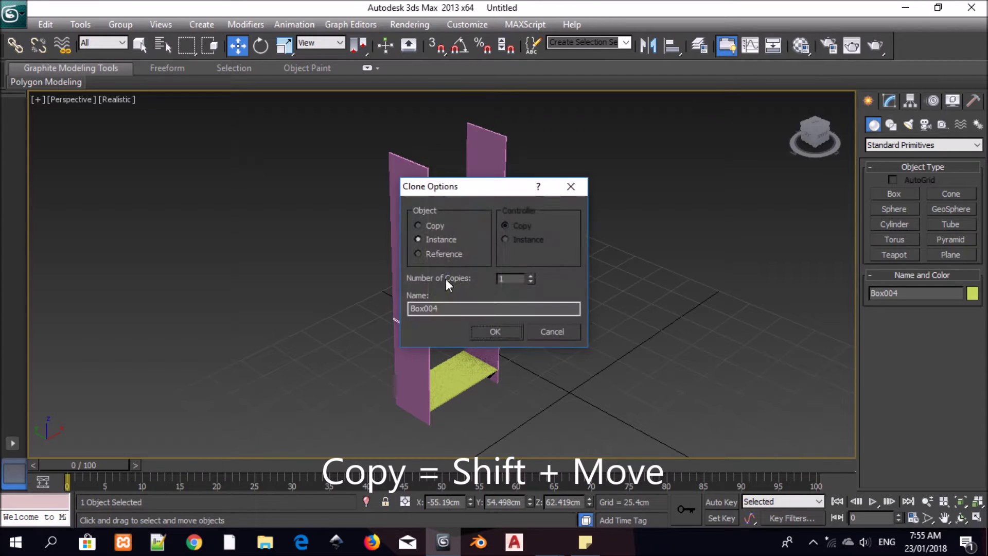
{"action": "left_click", "coordinate": [479, 331]}
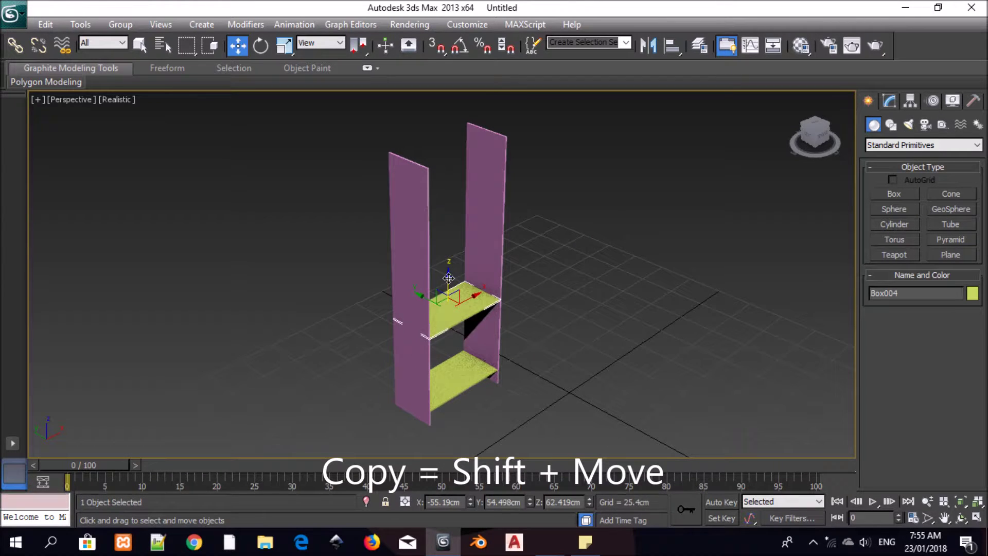
Clone the shelf upward three times as instances, at Z heights of about 94.7, 135.9 and 165.5 cm
{"action": "left_click_drag", "start_coordinate": [448, 278], "coordinate": [446, 238], "text": "shift"}
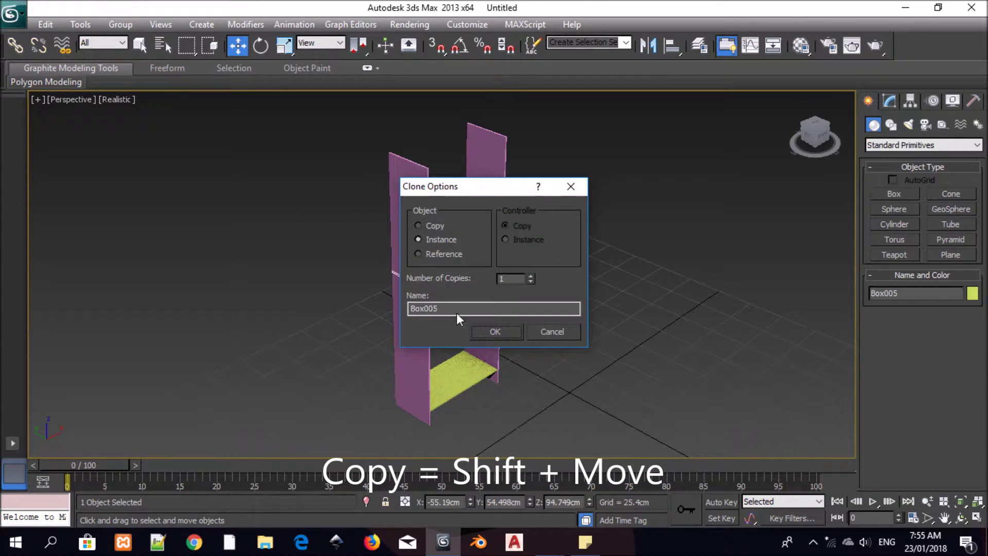
{"action": "left_click", "coordinate": [482, 330]}
{"action": "left_click_drag", "start_coordinate": [449, 229], "coordinate": [453, 169], "text": "shift"}
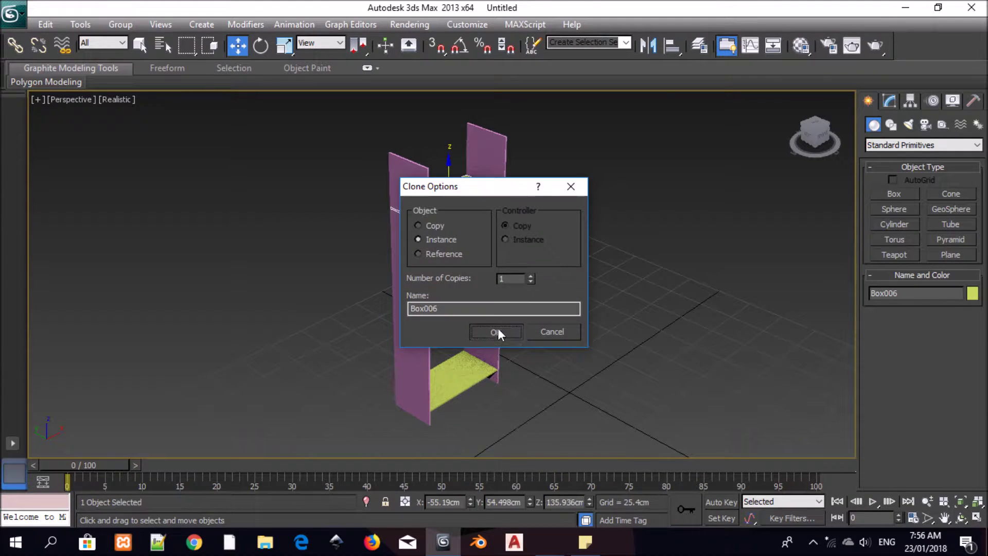
{"action": "left_click", "coordinate": [498, 330]}
{"action": "left_click_drag", "start_coordinate": [449, 166], "coordinate": [450, 118], "text": "shift"}
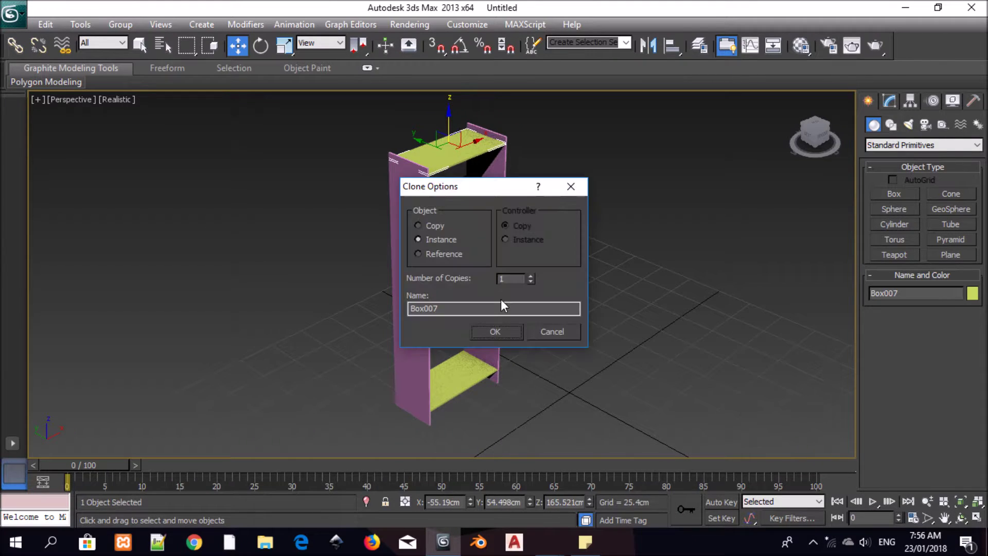
{"action": "left_click", "coordinate": [492, 332]}
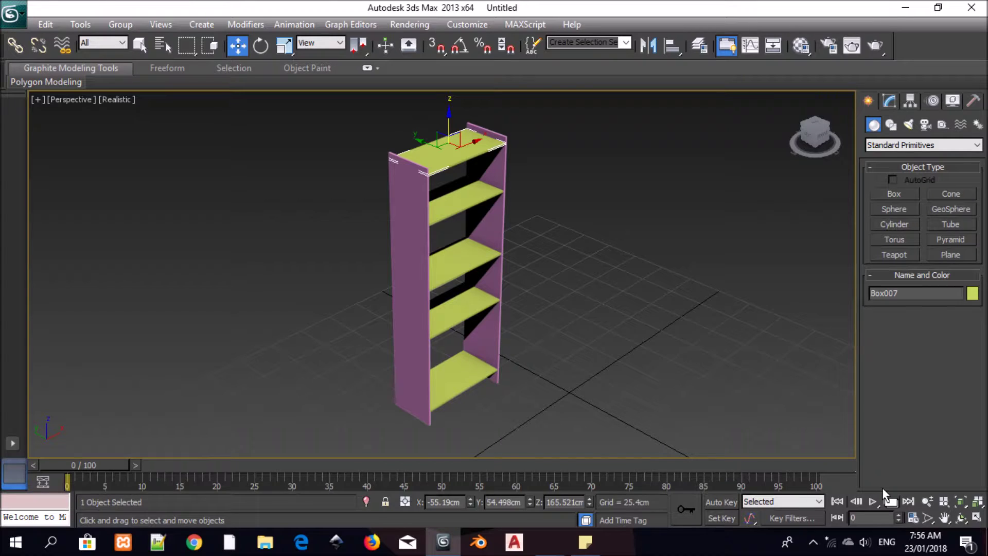
Set the Z position of the second shelf from the bottom to 60 cm
{"action": "left_click", "coordinate": [977, 501]}
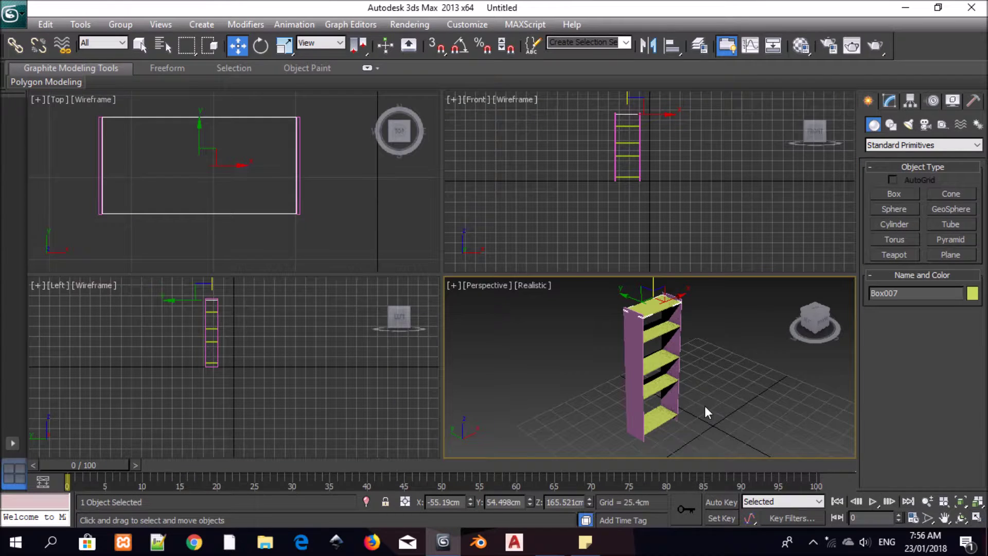
{"action": "left_click", "coordinate": [659, 388]}
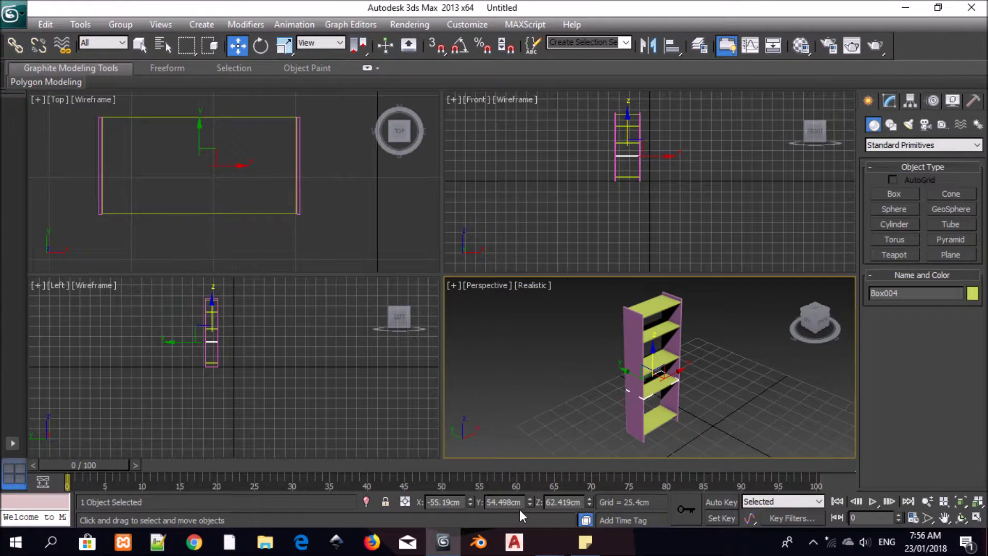
{"action": "double_click", "coordinate": [561, 502]}
{"action": "type", "text": "60"}
{"action": "key", "text": "Return"}
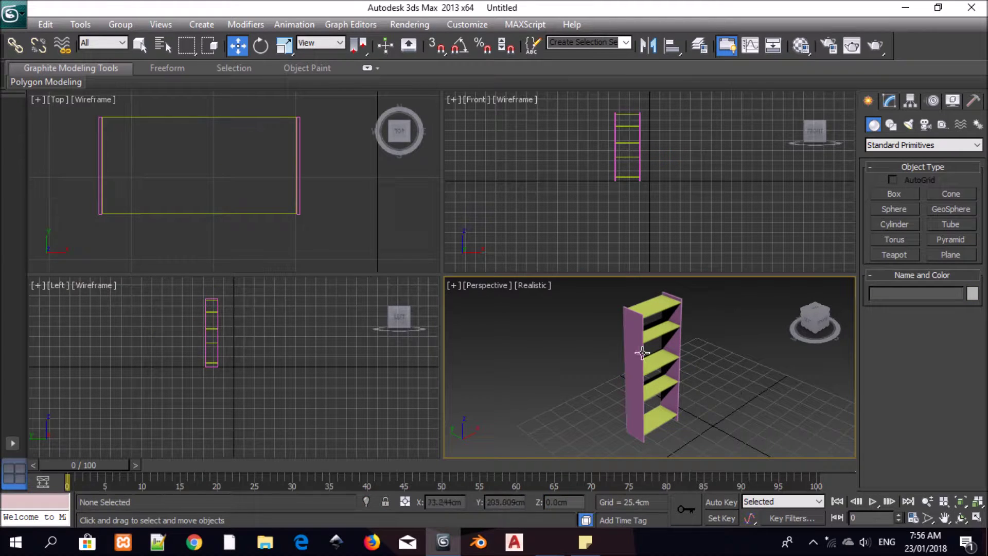
Set the Z position of the middle shelf to 100 cm
{"action": "left_click", "coordinate": [657, 362]}
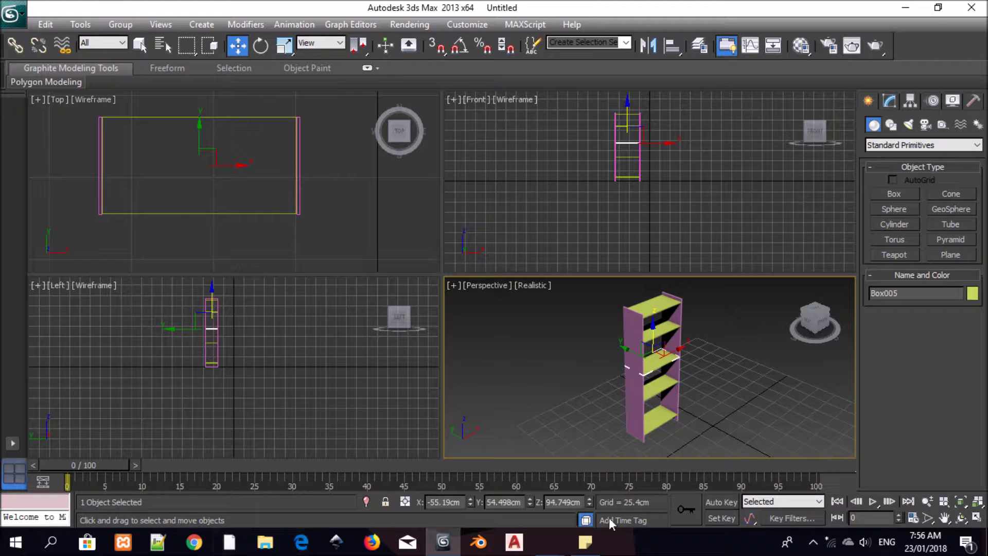
{"action": "left_click_drag", "start_coordinate": [575, 503], "coordinate": [518, 497]}
{"action": "type", "text": "100"}
{"action": "key", "text": "Return"}
Set the Z position of the fourth shelf from the bottom to 130 cm
{"action": "left_click_drag", "start_coordinate": [663, 334], "coordinate": [663, 307], "text": "shift"}
{"action": "left_click", "coordinate": [560, 502]}
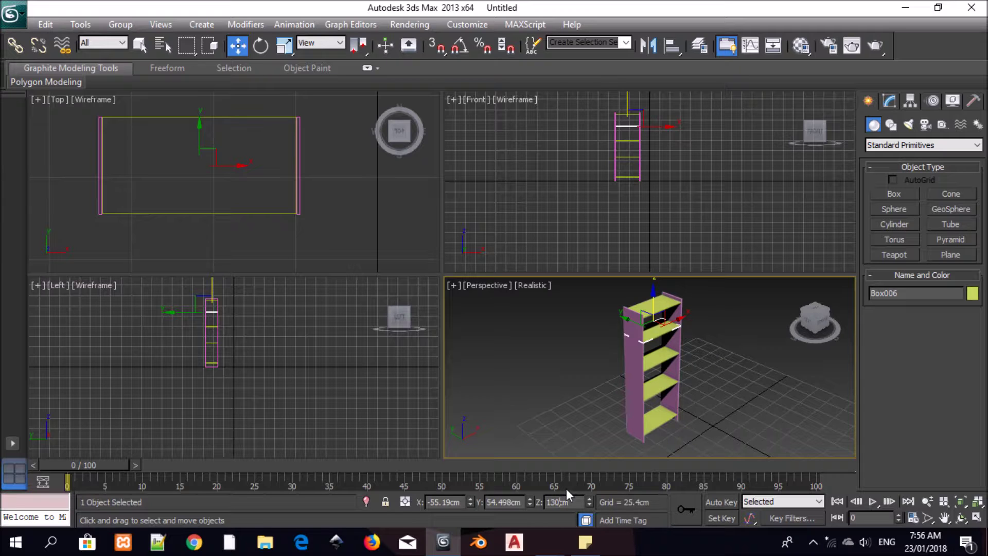
{"action": "key", "text": "Return"}
Set the Z position of the top shelf to 168 cm and deselect it
{"action": "left_click_drag", "start_coordinate": [657, 289], "coordinate": [657, 267], "text": "shift"}
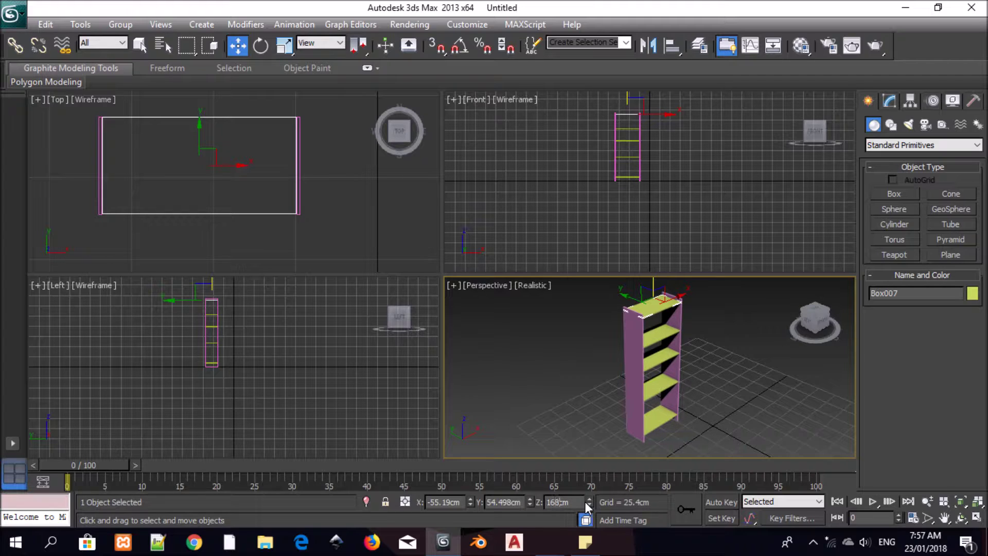
{"action": "key", "text": "Return"}
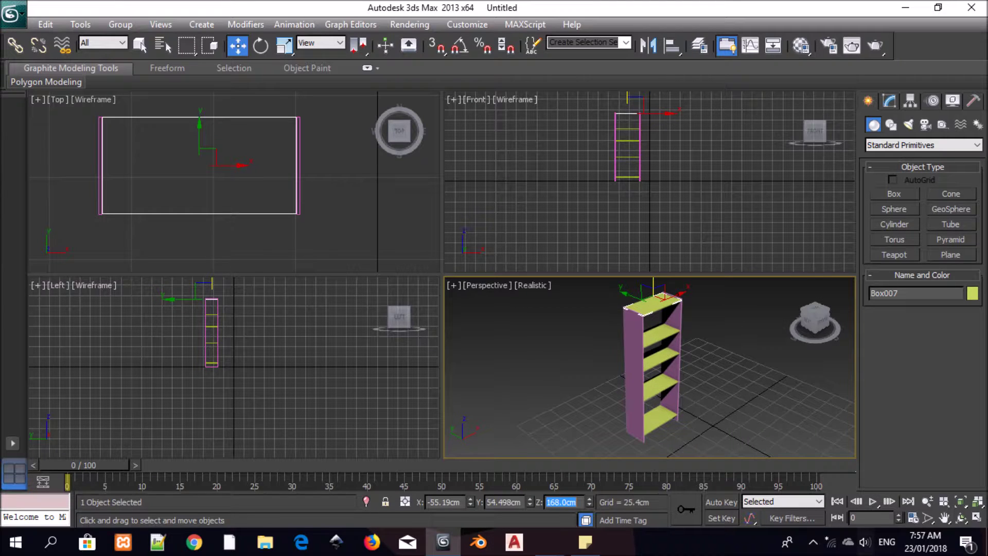
{"action": "left_click", "coordinate": [767, 384]}
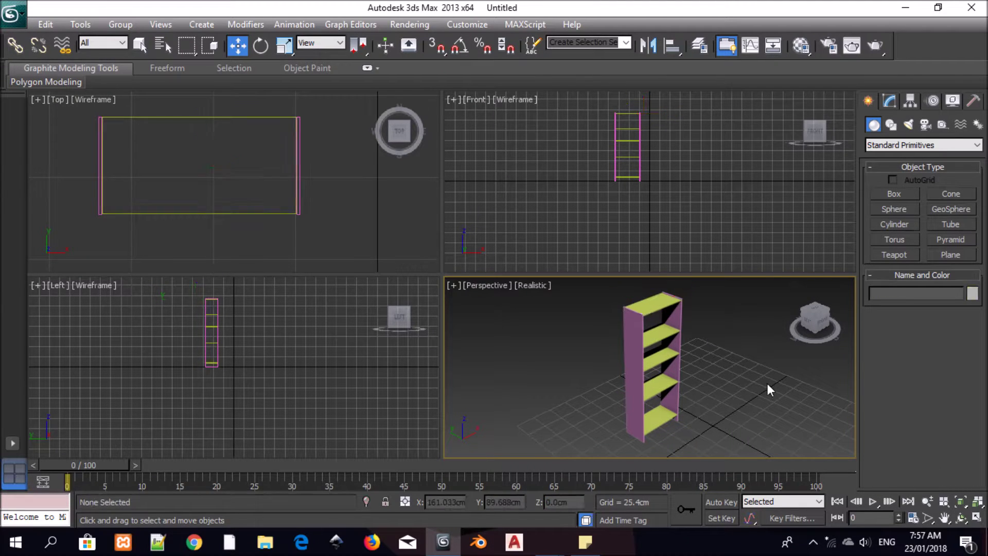
Examine the shelf spacing and the open back of the unit in the Perspective view, from close up and from the front
{"action": "left_click", "coordinate": [977, 518]}
{"action": "scroll", "coordinate": [426, 128], "scroll_direction": "up", "scroll_amount": 4}
{"action": "scroll", "coordinate": [426, 129], "scroll_direction": "down", "scroll_amount": 1}
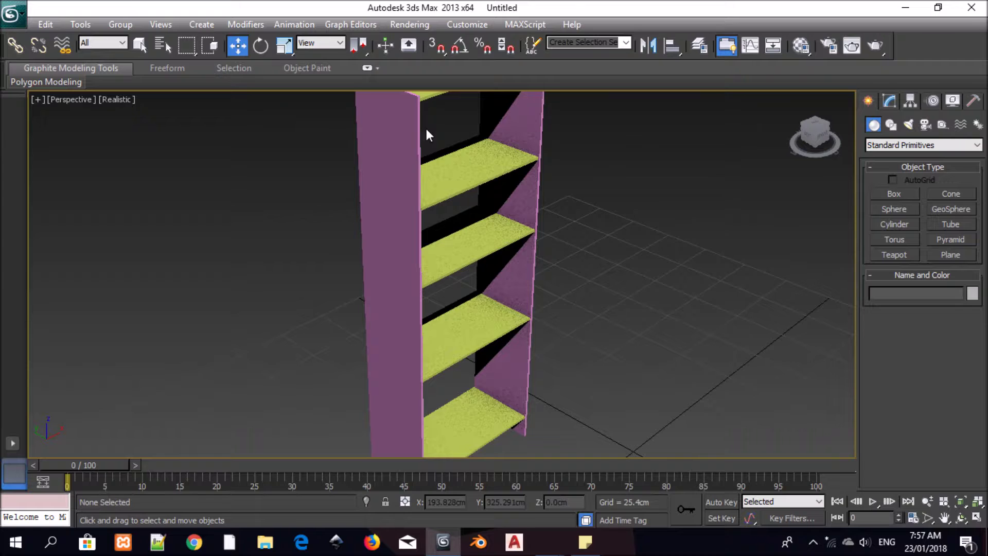
{"action": "left_click", "coordinate": [945, 518]}
{"action": "left_click_drag", "start_coordinate": [460, 122], "coordinate": [464, 155]}
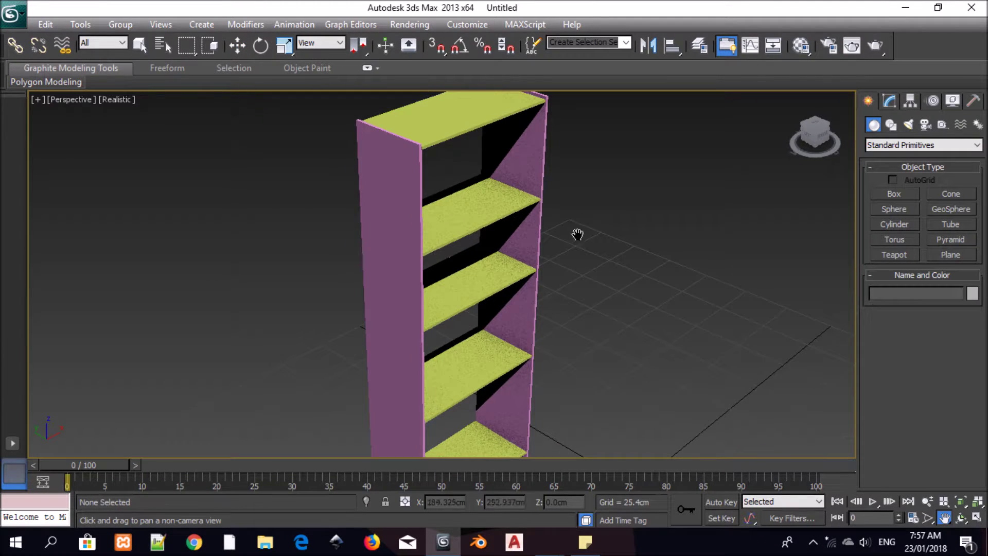
{"action": "left_click", "coordinate": [960, 518]}
{"action": "left_click_drag", "start_coordinate": [592, 278], "coordinate": [482, 321]}
{"action": "left_click_drag", "start_coordinate": [444, 396], "coordinate": [457, 353]}
{"action": "scroll", "coordinate": [453, 353], "scroll_direction": "down", "scroll_amount": 5}
{"action": "left_click_drag", "start_coordinate": [319, 278], "coordinate": [354, 276]}
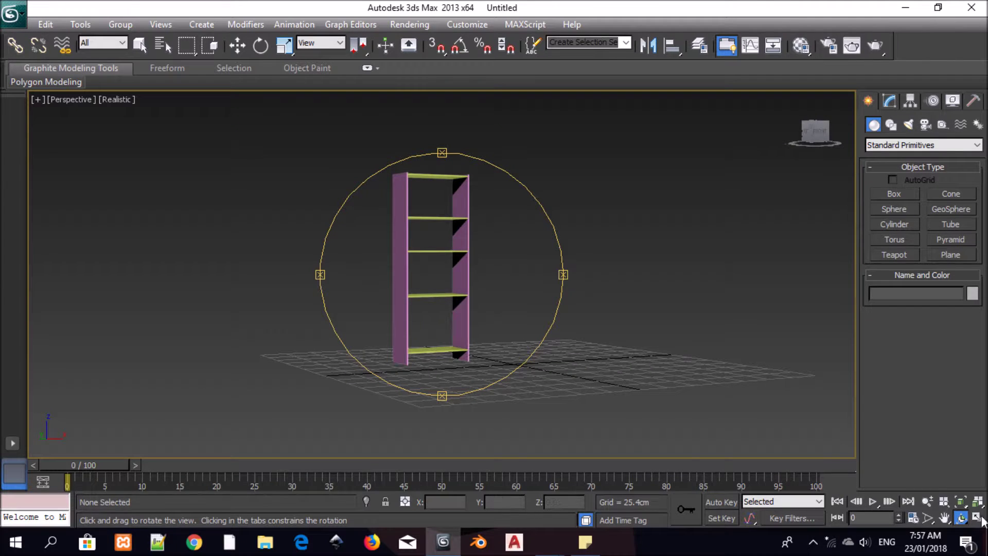
Create a back panel box about 59 cm wide and 9.5 cm long behind the shelves, with a height of 170 cm
{"action": "left_click", "coordinate": [894, 194]}
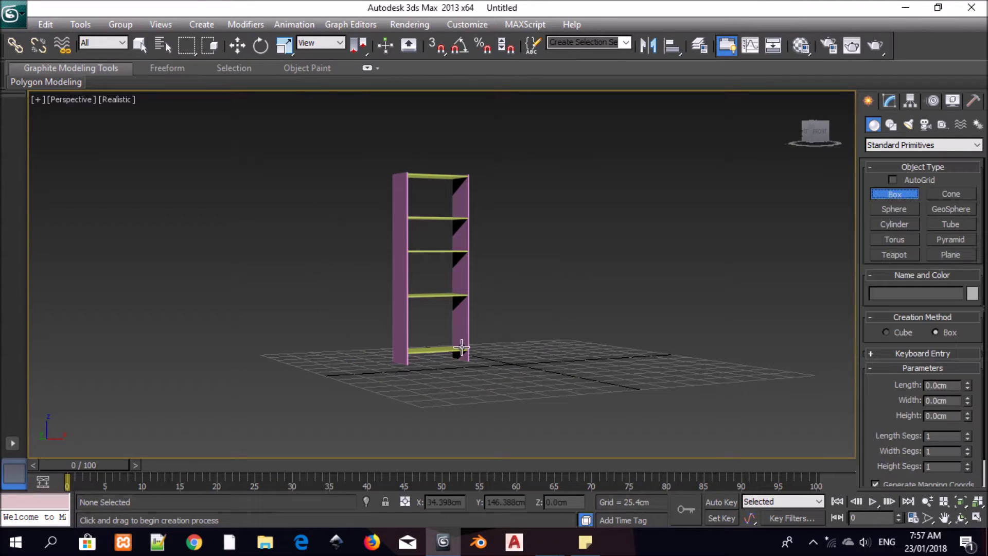
{"action": "left_click_drag", "start_coordinate": [416, 360], "coordinate": [474, 355]}
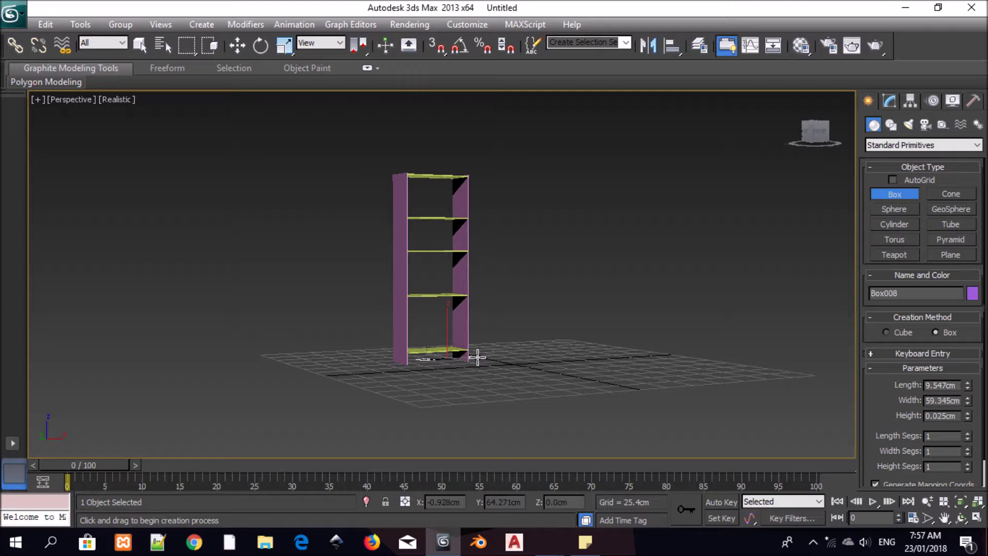
{"action": "left_click", "coordinate": [490, 186]}
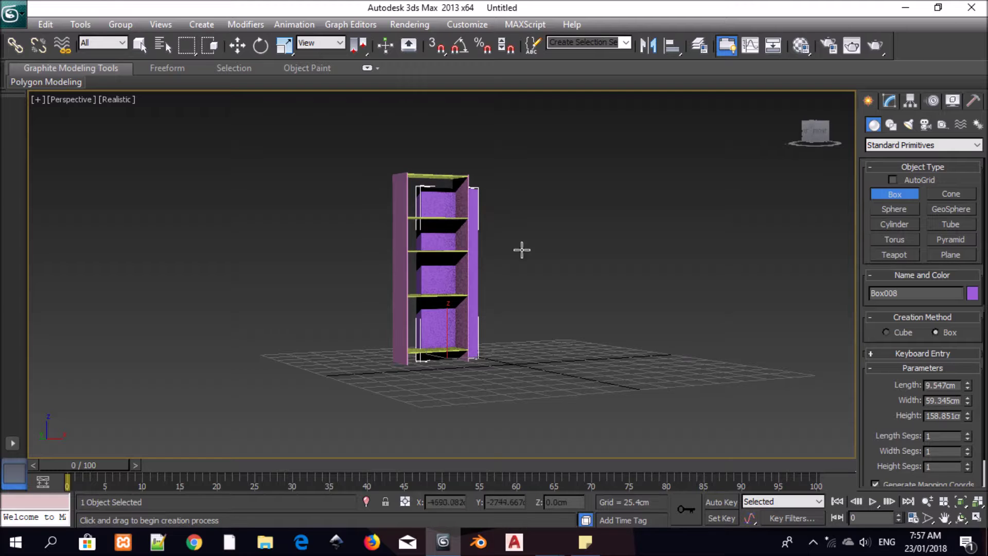
{"action": "left_click_drag", "start_coordinate": [957, 415], "coordinate": [859, 404]}
{"action": "type", "text": "170cm"}
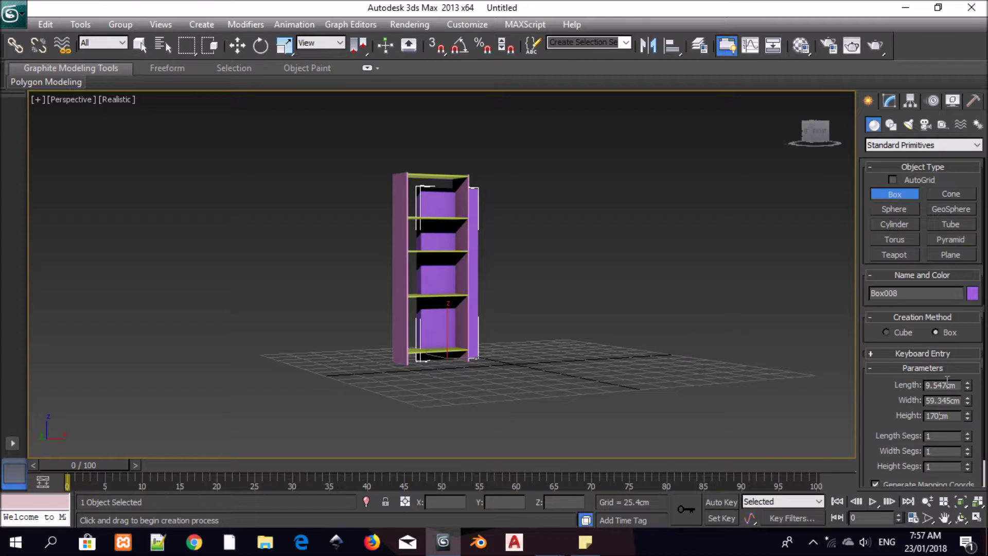
{"action": "key", "text": "Return"}
Try a width of 0.3 cm for the back panel box
{"action": "left_click_drag", "start_coordinate": [952, 402], "coordinate": [925, 401]}
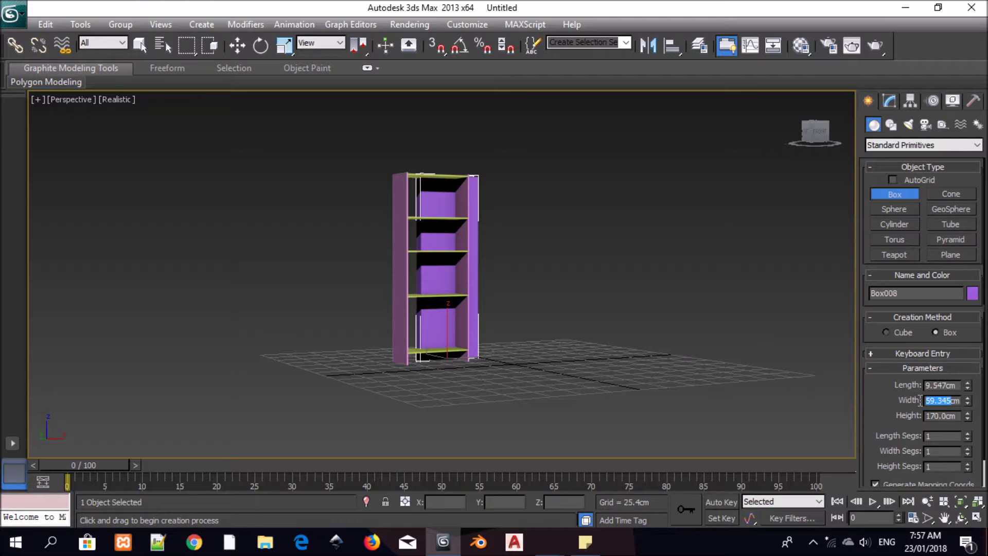
{"action": "type", "text": "0.3"}
{"action": "key", "text": "Return"}
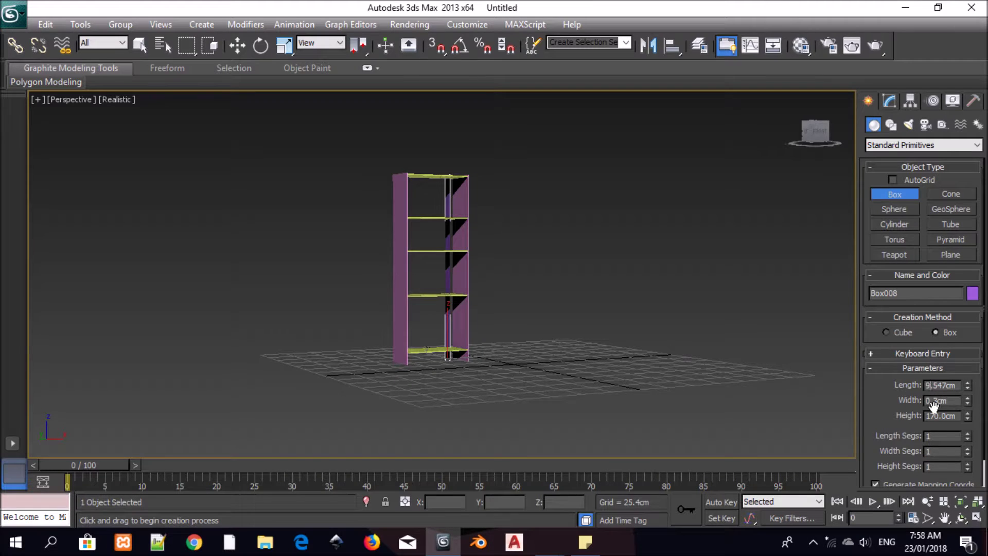
Set the back panel's width to 60 cm and its length to 0.3 cm
{"action": "left_click_drag", "start_coordinate": [940, 403], "coordinate": [901, 393]}
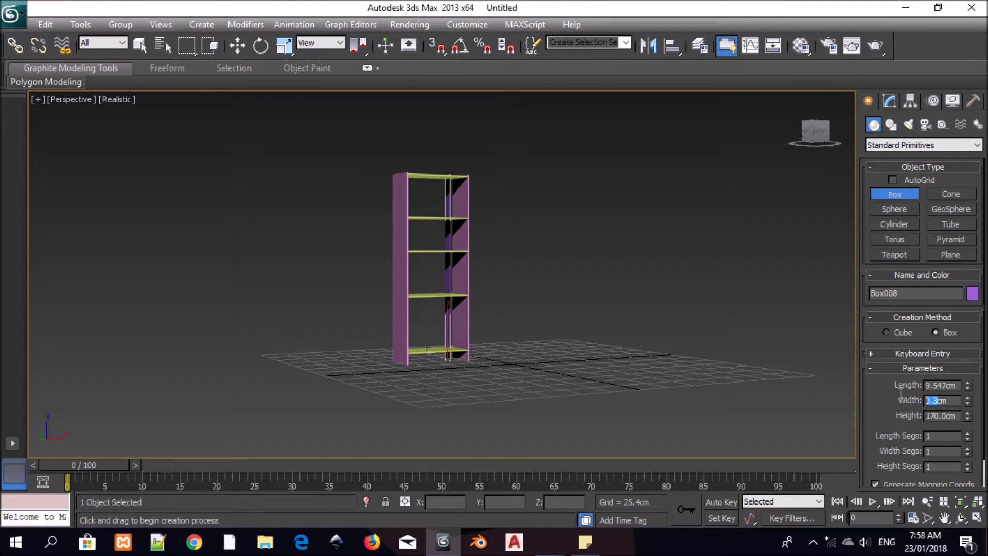
{"action": "type", "text": "60"}
{"action": "key", "text": "Return"}
{"action": "left_click_drag", "start_coordinate": [955, 385], "coordinate": [916, 385]}
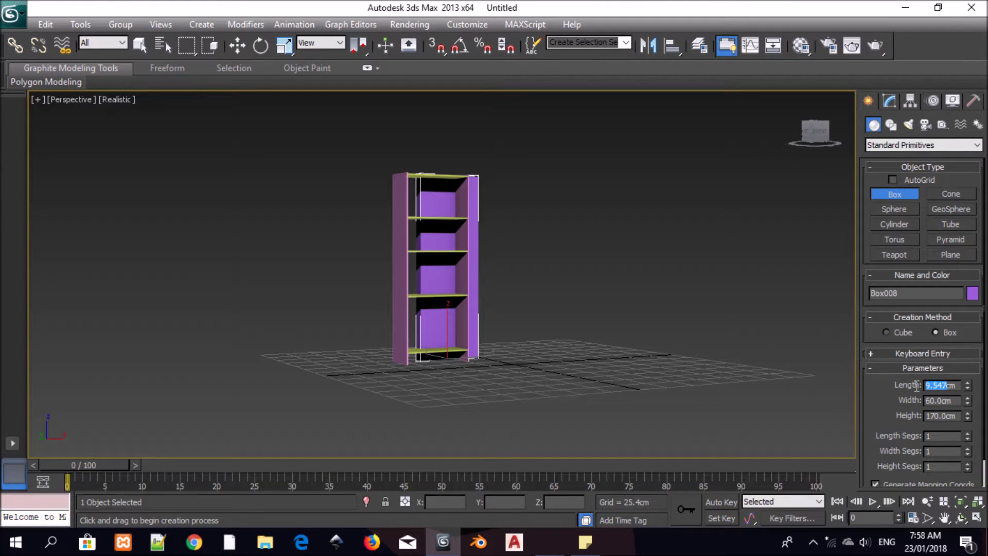
{"action": "type", "text": "0.3"}
{"action": "key", "text": "Return"}
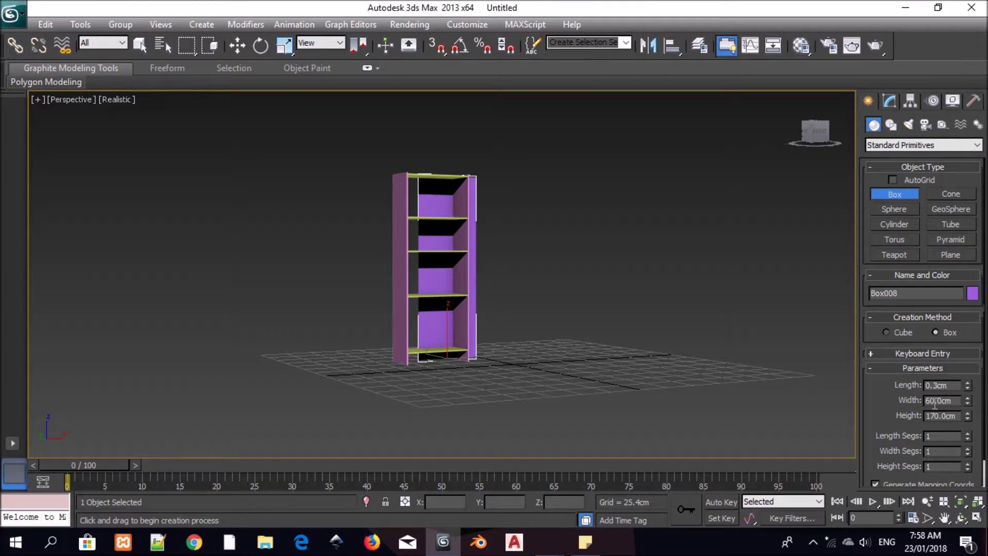
Set the back panel's width to 62 cm
{"action": "key", "text": "BackSpace"}
{"action": "type", "text": "2"}
{"action": "key", "text": "Return"}
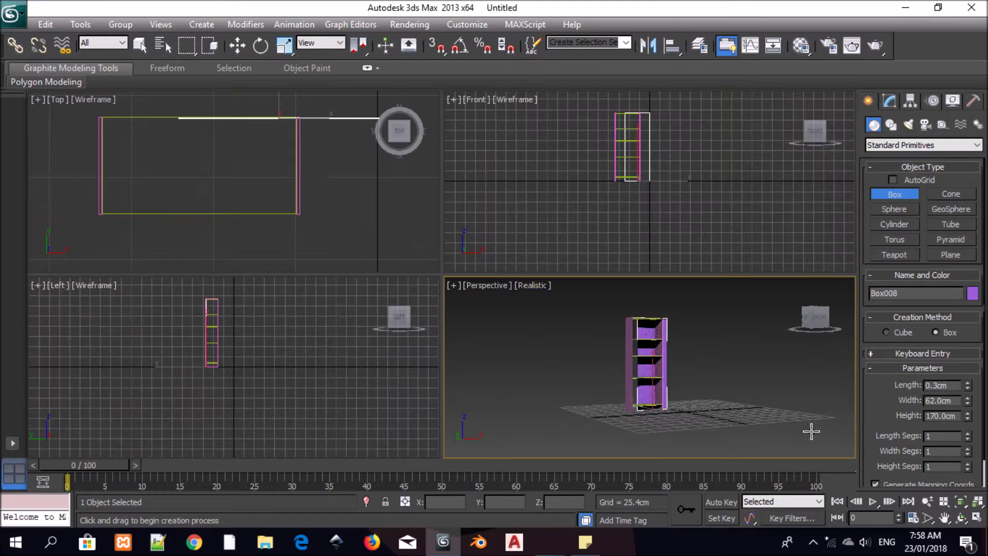
Move the back panel in the Top view against the rear edge of the side panels, at about X -55.2 cm and Y 69.6 cm
{"action": "left_click", "coordinate": [977, 517]}
{"action": "left_click", "coordinate": [269, 172]}
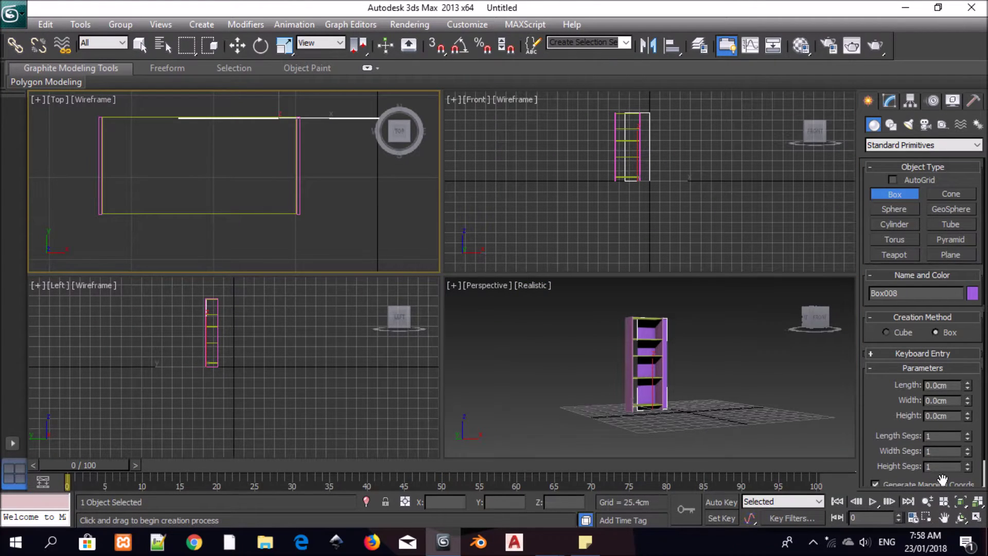
{"action": "left_click", "coordinate": [977, 516]}
{"action": "left_click", "coordinate": [238, 45]}
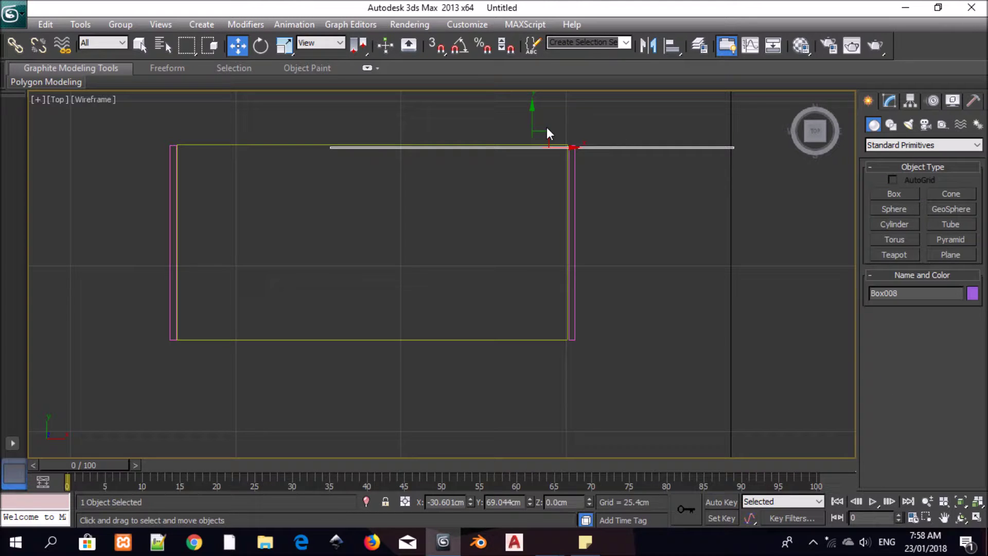
{"action": "left_click_drag", "start_coordinate": [569, 150], "coordinate": [408, 147]}
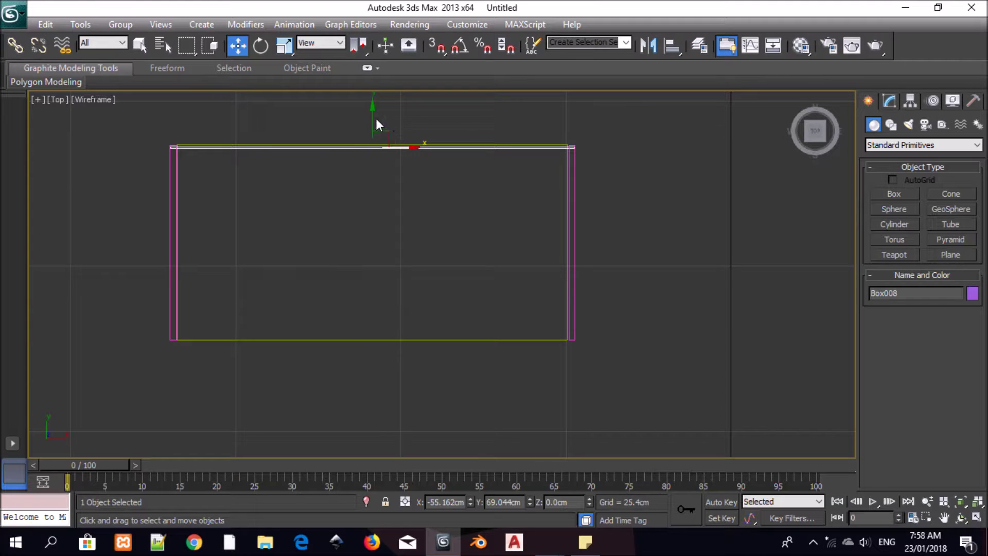
{"action": "left_click_drag", "start_coordinate": [372, 117], "coordinate": [368, 113]}
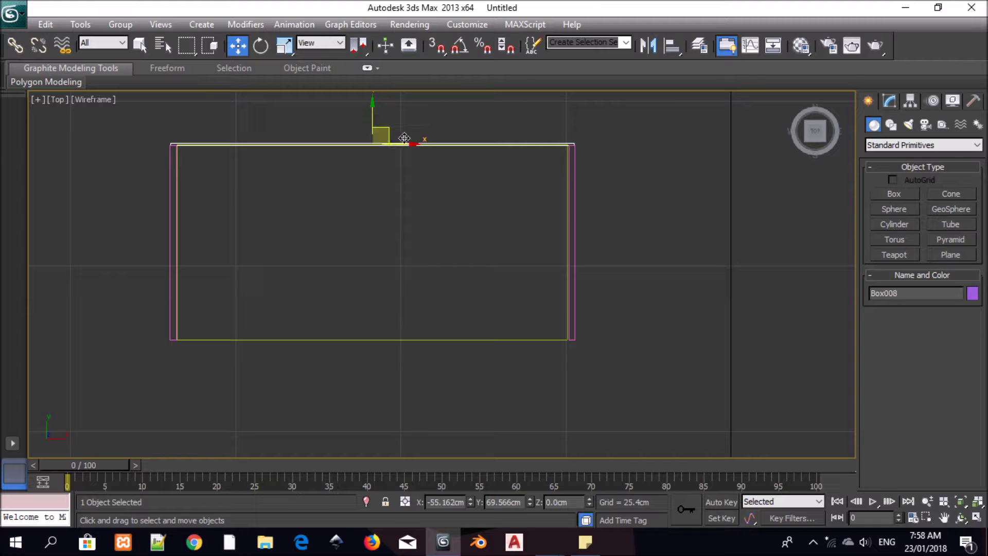
Examine the shelving unit with its back panel from several angles in the Perspective view
{"action": "left_click", "coordinate": [975, 517]}
{"action": "left_click", "coordinate": [745, 410]}
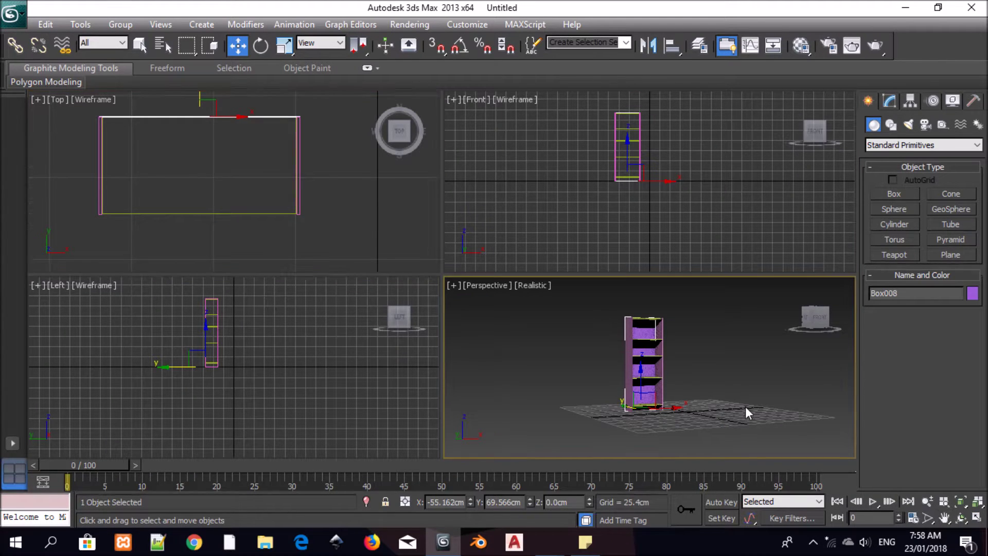
{"action": "left_click", "coordinate": [975, 517]}
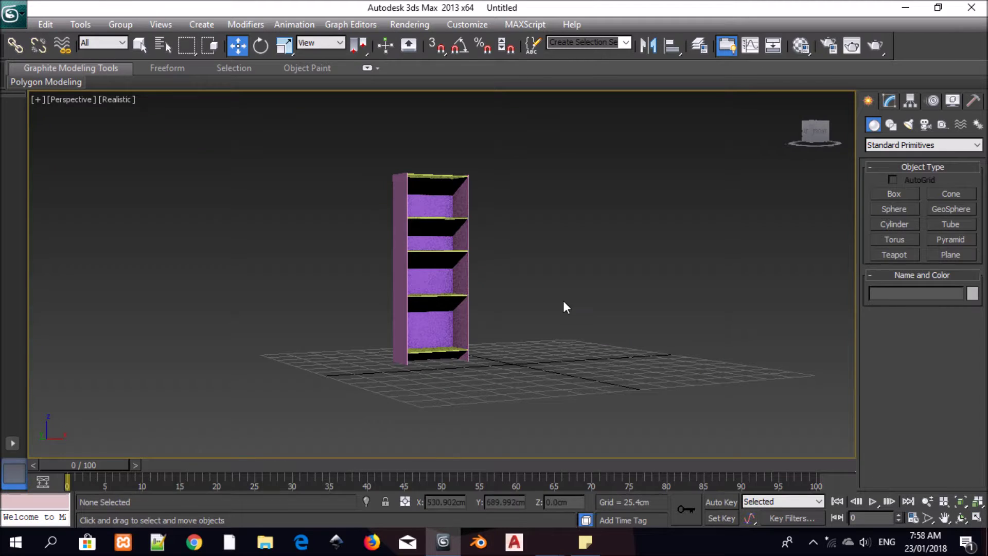
{"action": "left_click", "coordinate": [944, 517]}
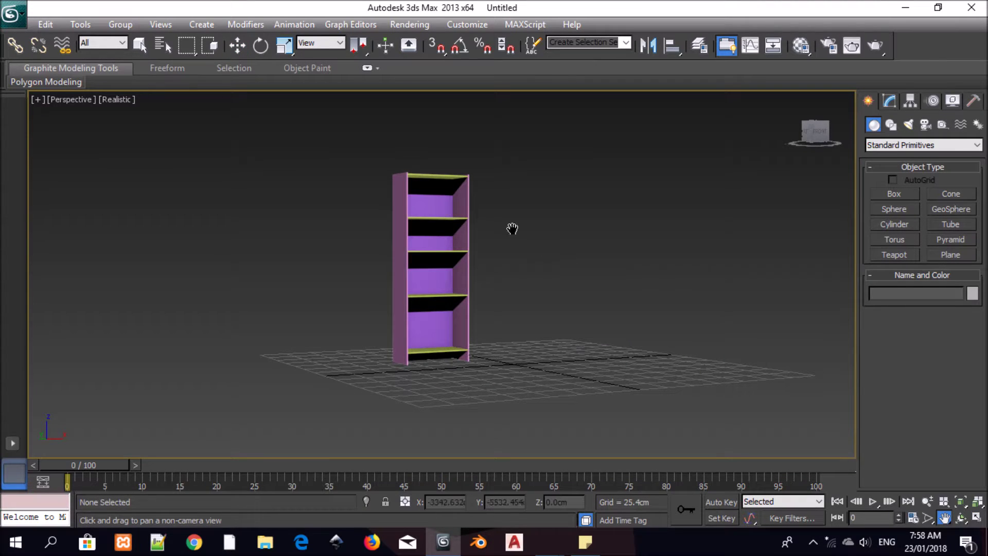
{"action": "left_click_drag", "start_coordinate": [512, 227], "coordinate": [522, 282]}
{"action": "scroll", "coordinate": [499, 311], "scroll_direction": "up", "scroll_amount": 3}
{"action": "scroll", "coordinate": [565, 327], "scroll_direction": "up", "scroll_amount": 3}
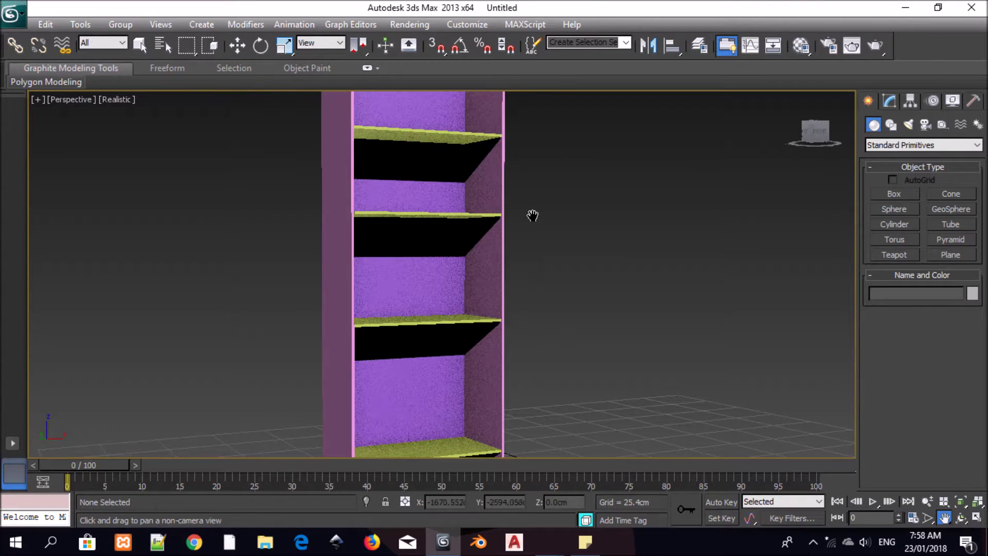
{"action": "left_click", "coordinate": [961, 517]}
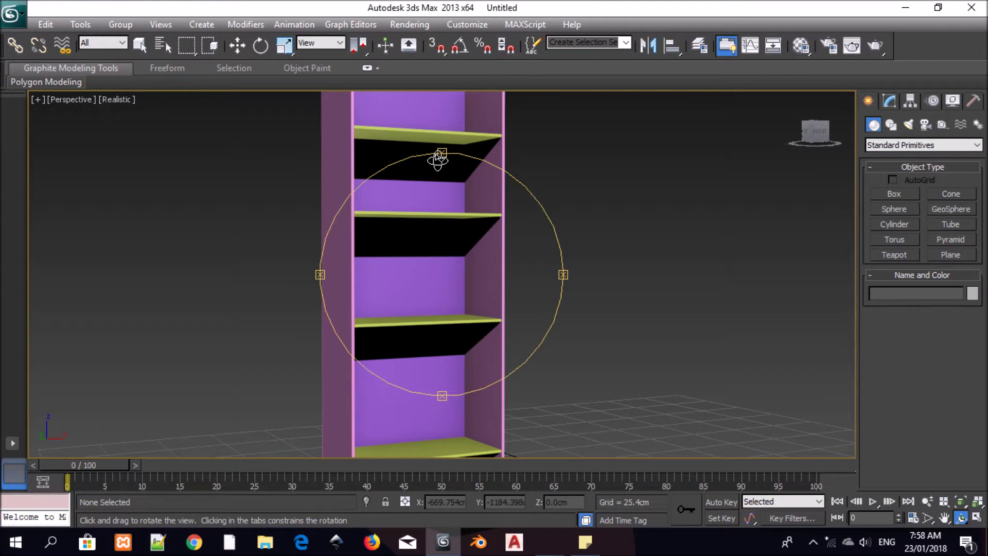
{"action": "left_click_drag", "start_coordinate": [441, 152], "coordinate": [436, 174]}
{"action": "left_click_drag", "start_coordinate": [511, 364], "coordinate": [508, 360]}
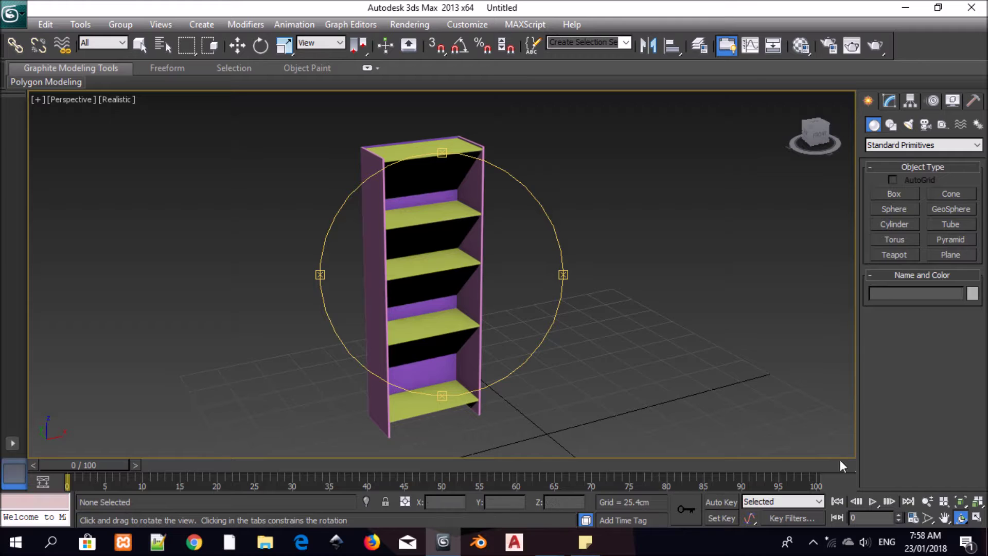
Draw a box beneath the lowest shelf in the Perspective view, about 49 cm wide, 2.5 cm long and 4.2 cm high
{"action": "left_click", "coordinate": [944, 517]}
{"action": "left_click_drag", "start_coordinate": [481, 428], "coordinate": [436, 261]}
{"action": "scroll", "coordinate": [460, 353], "scroll_direction": "up", "scroll_amount": 3}
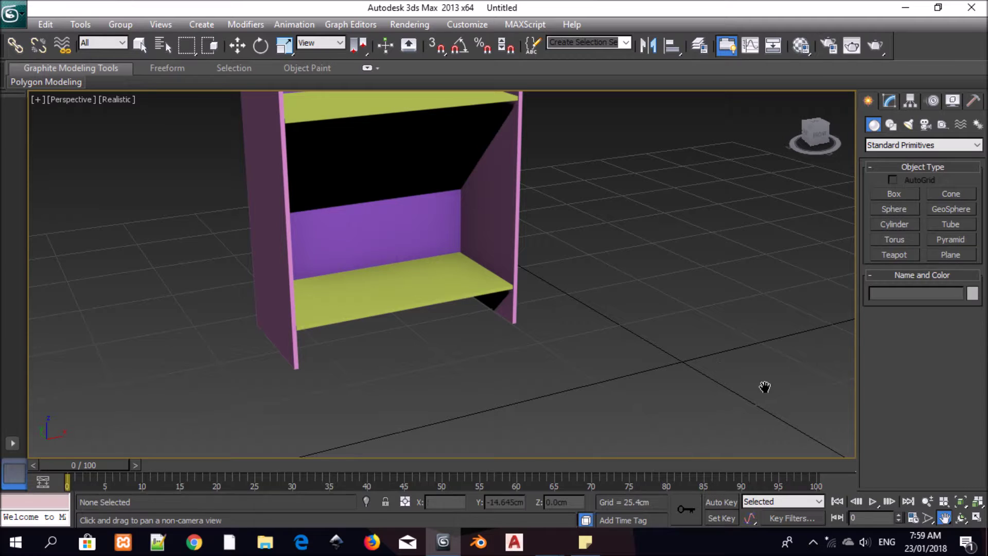
{"action": "left_click", "coordinate": [897, 196]}
{"action": "left_click_drag", "start_coordinate": [322, 356], "coordinate": [503, 324]}
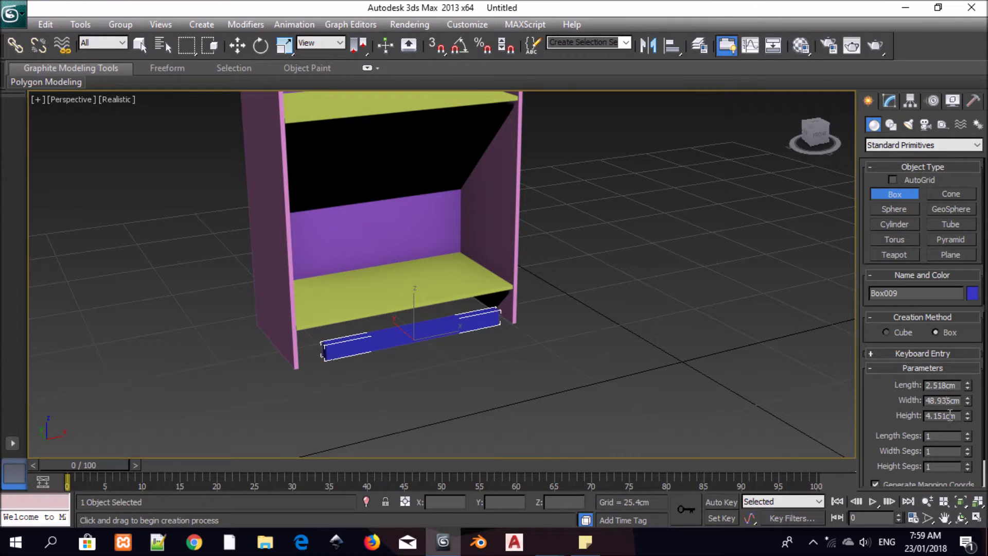
Set the plinth box's height to 9 cm, its width to 60 cm and its length to 1 cm
{"action": "left_click_drag", "start_coordinate": [947, 416], "coordinate": [904, 416]}
{"action": "type", "text": "9"}
{"action": "key", "text": "Return"}
{"action": "left_click_drag", "start_coordinate": [952, 400], "coordinate": [914, 401]}
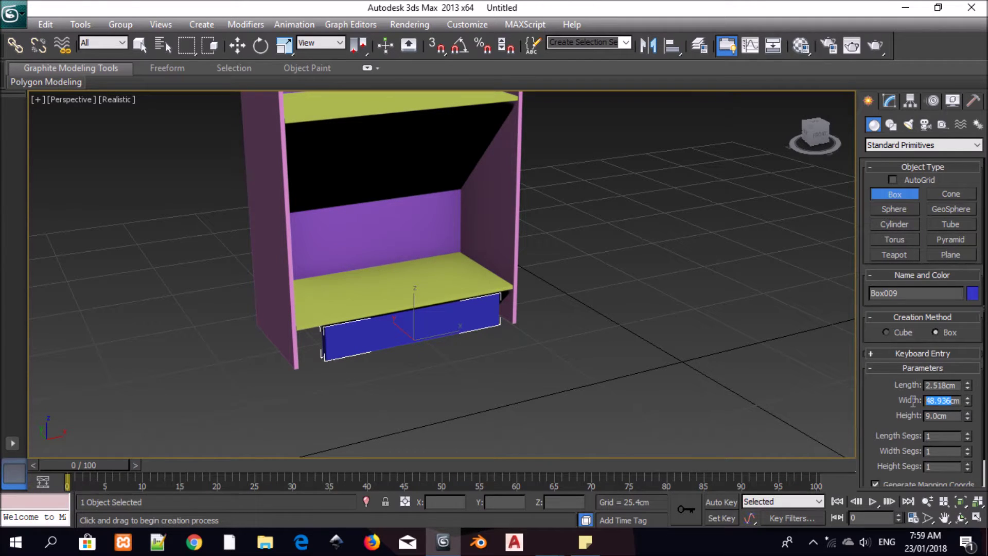
{"action": "type", "text": "60"}
{"action": "key", "text": "Return"}
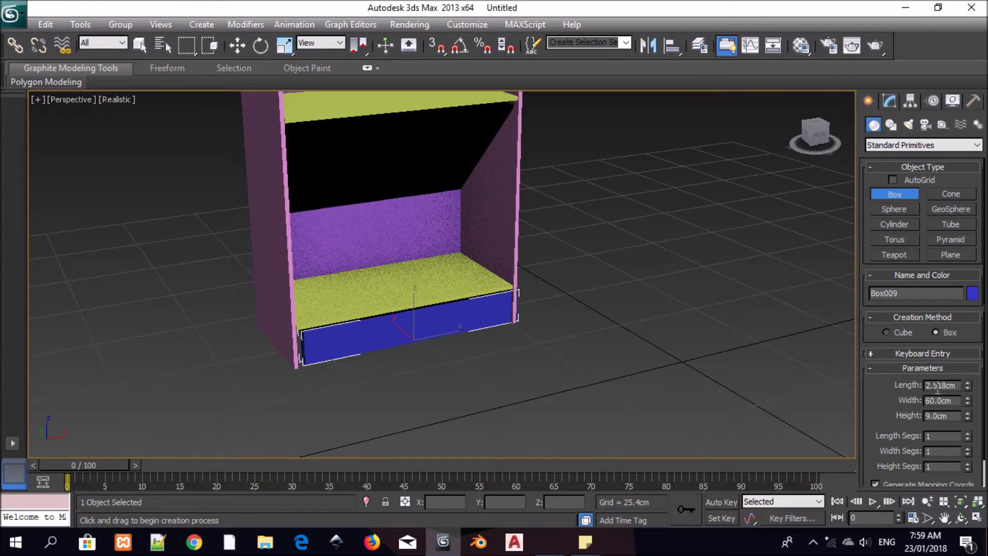
{"action": "left_click_drag", "start_coordinate": [948, 387], "coordinate": [924, 386]}
{"action": "type", "text": "1"}
{"action": "key", "text": "Return"}
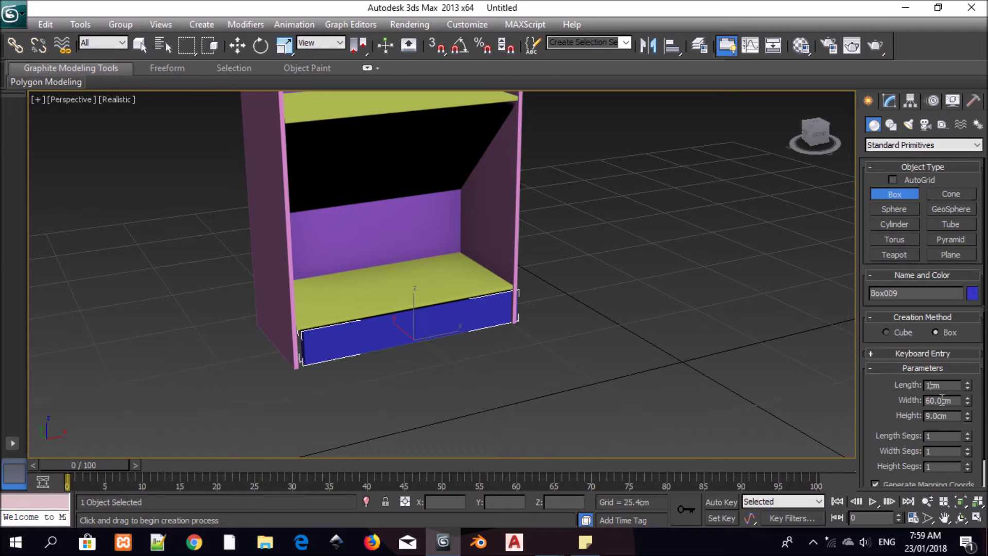
Move the plinth in the Top view between the side panels at the shelf's front edge, at about X -55.2 cm and Y 40.2 cm
{"action": "left_click", "coordinate": [976, 518]}
{"action": "left_click", "coordinate": [236, 45]}
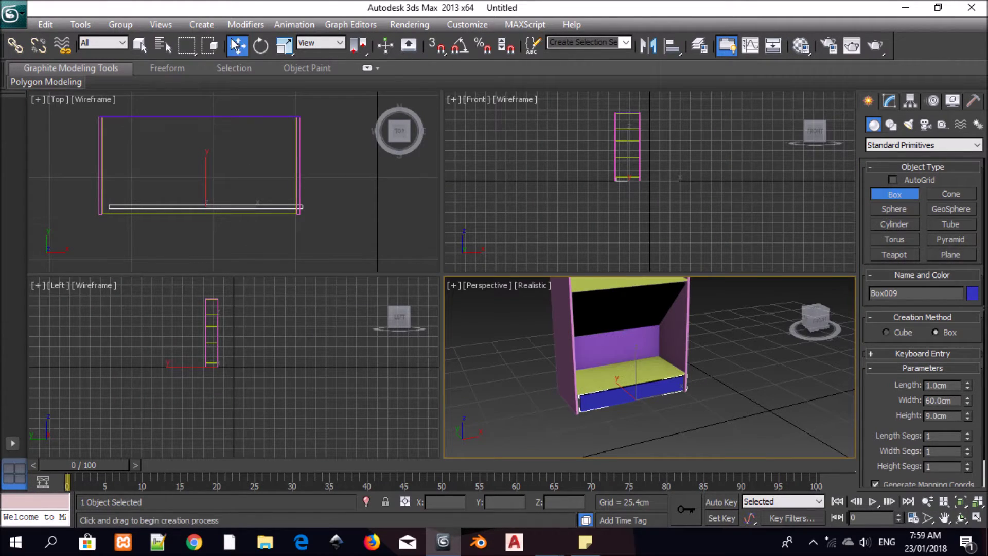
{"action": "left_click", "coordinate": [224, 180]}
{"action": "left_click", "coordinate": [210, 206]}
{"action": "left_click_drag", "start_coordinate": [203, 178], "coordinate": [202, 188]}
{"action": "left_click_drag", "start_coordinate": [245, 216], "coordinate": [237, 216]}
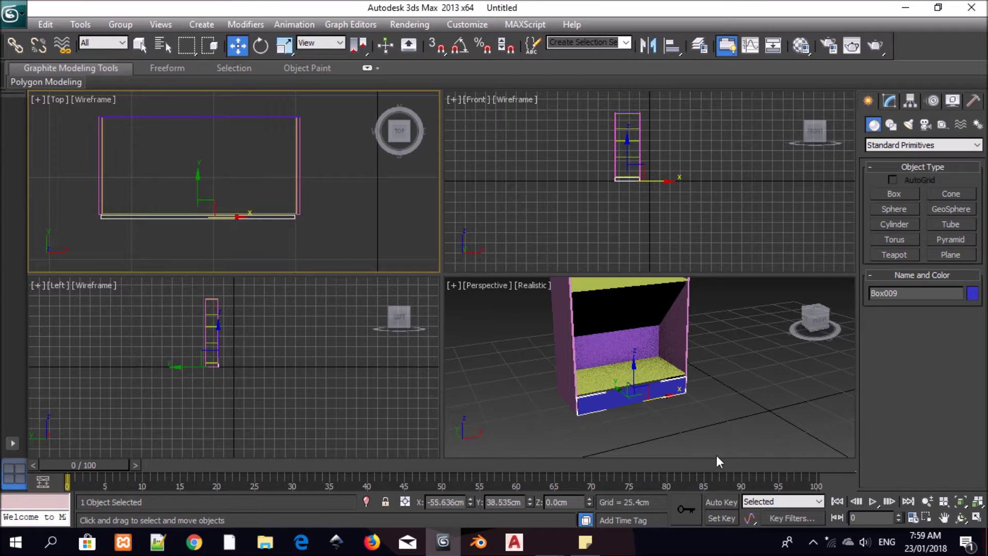
{"action": "left_click", "coordinate": [976, 517]}
{"action": "scroll", "coordinate": [278, 355], "scroll_direction": "up", "scroll_amount": 2}
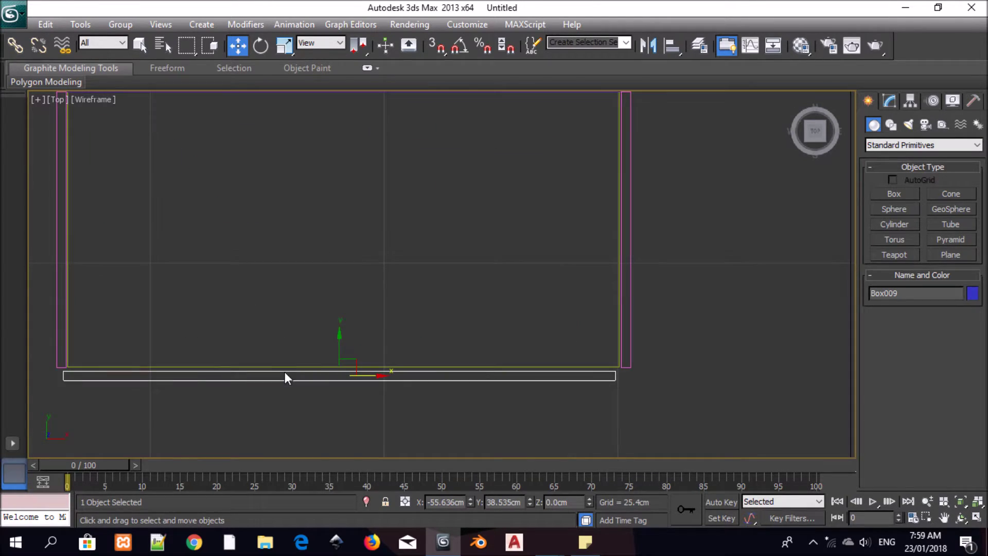
{"action": "left_click_drag", "start_coordinate": [340, 337], "coordinate": [339, 326]}
{"action": "left_click_drag", "start_coordinate": [371, 359], "coordinate": [343, 327]}
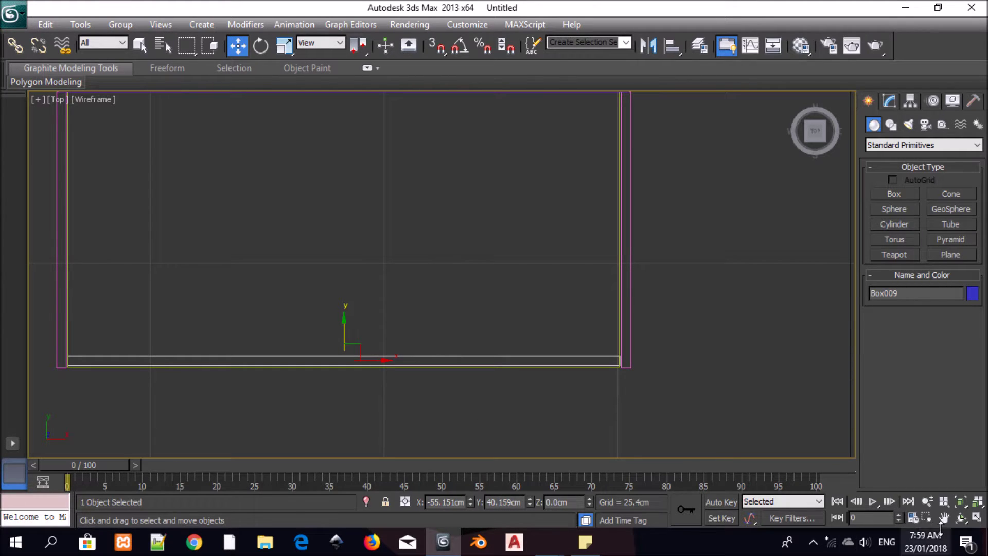
Examine the whole shelving unit with its plinth in the enlarged Perspective view
{"action": "left_click", "coordinate": [976, 518]}
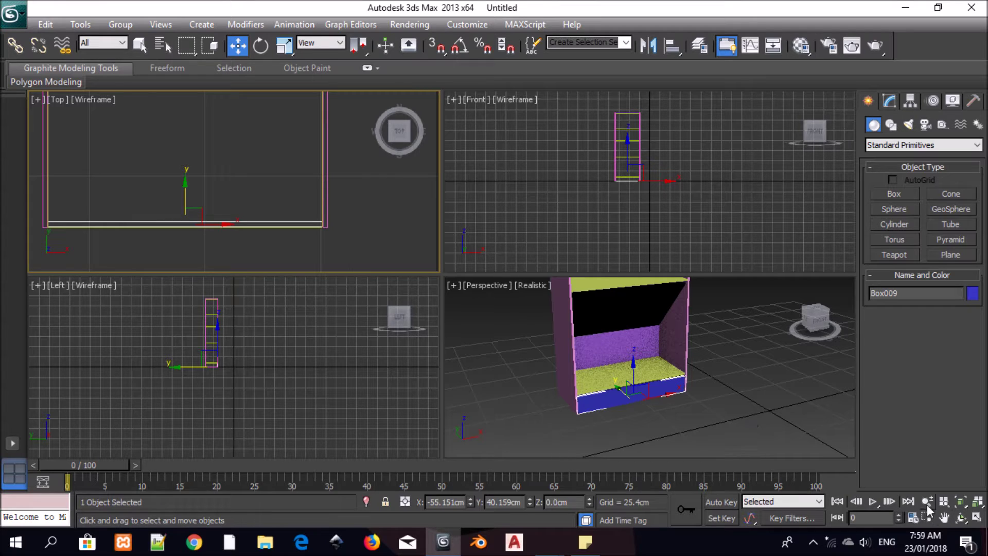
{"action": "left_click", "coordinate": [943, 517]}
{"action": "left_click", "coordinate": [609, 359]}
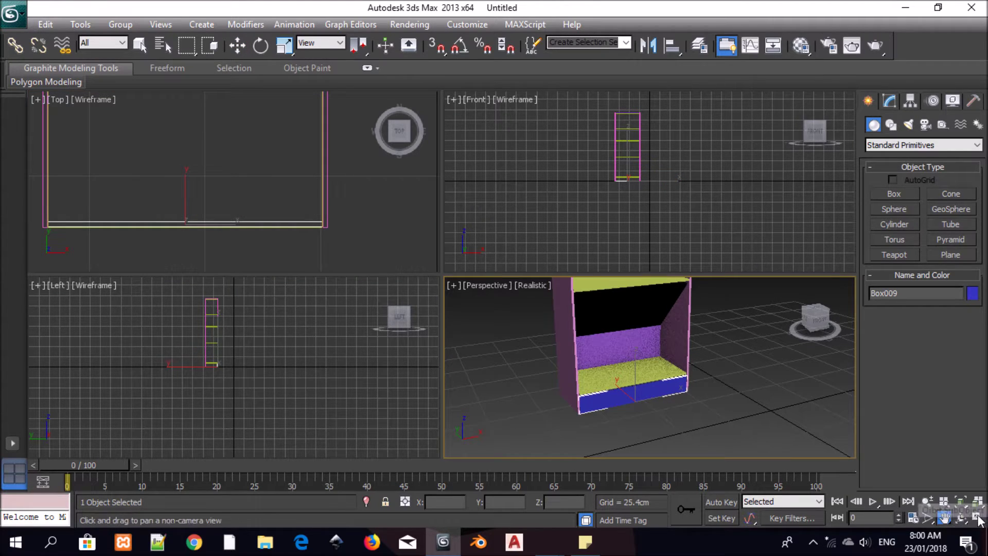
{"action": "left_click", "coordinate": [976, 518]}
{"action": "scroll", "coordinate": [370, 315], "scroll_direction": "up", "scroll_amount": 2}
{"action": "scroll", "coordinate": [371, 315], "scroll_direction": "down", "scroll_amount": 2}
{"action": "scroll", "coordinate": [374, 315], "scroll_direction": "down", "scroll_amount": 6}
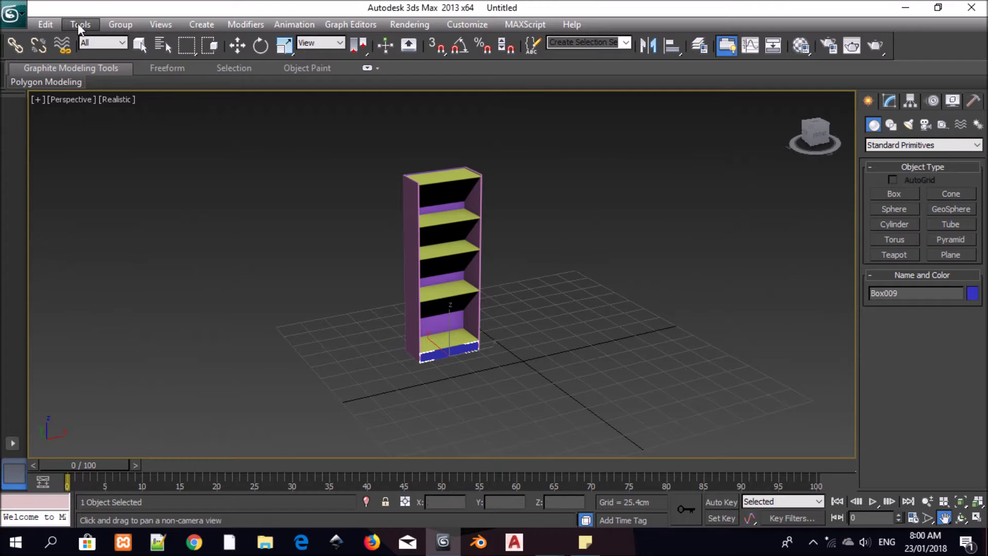
Save the scene as "true rak buku" in the "9. 3d max" folder
{"action": "left_click", "coordinate": [12, 23]}
{"action": "left_click", "coordinate": [12, 23]}
{"action": "left_click", "coordinate": [12, 24]}
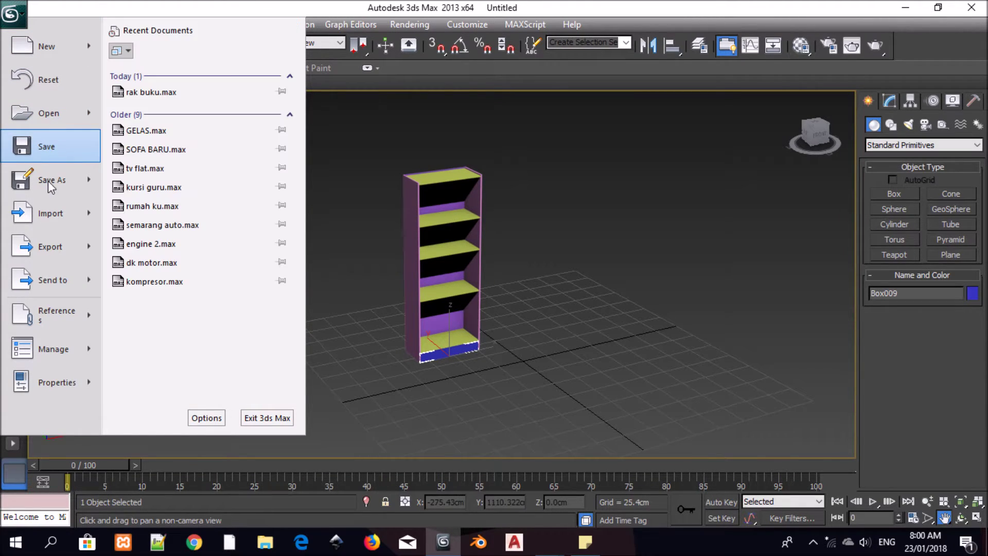
{"action": "left_click", "coordinate": [61, 147]}
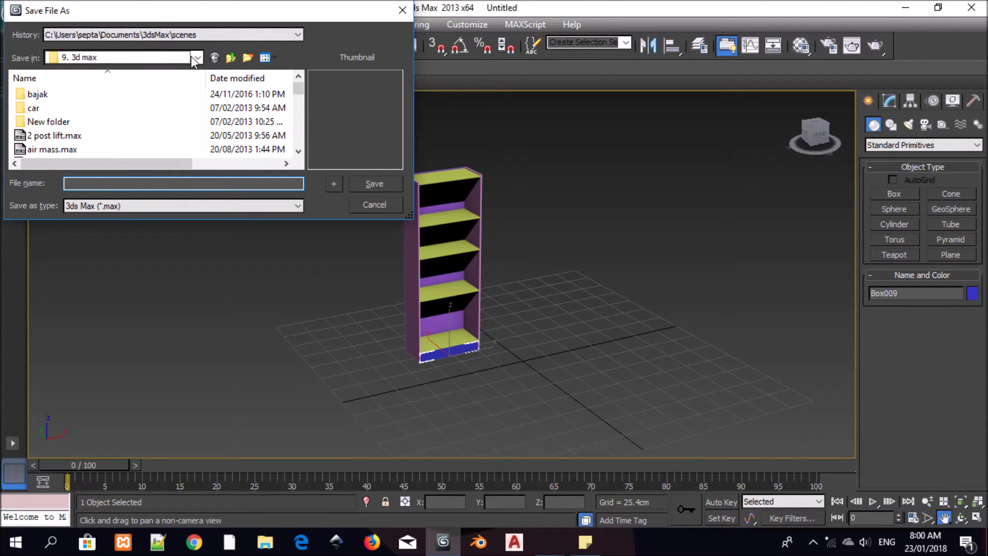
{"action": "type", "text": "tr"}
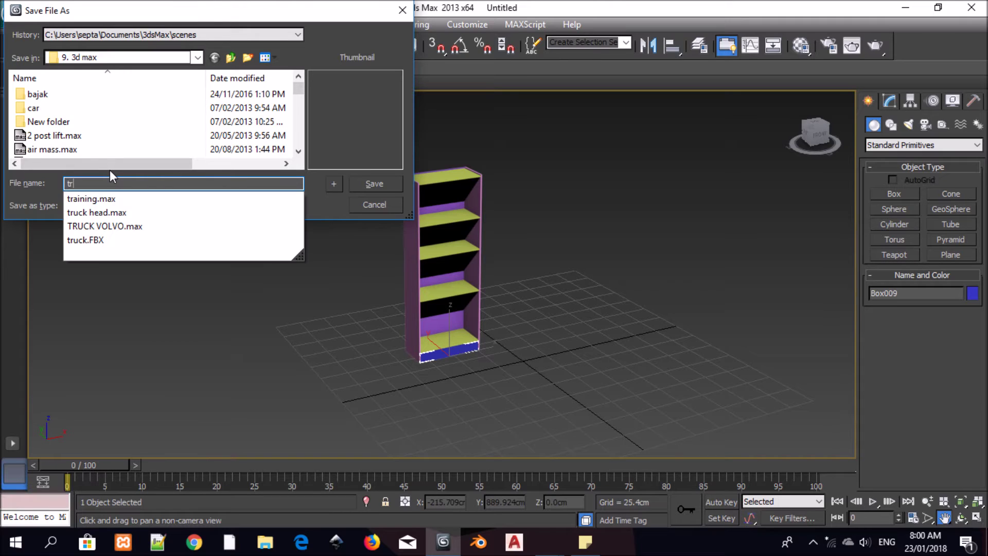
{"action": "type", "text": "ue rak buku"}
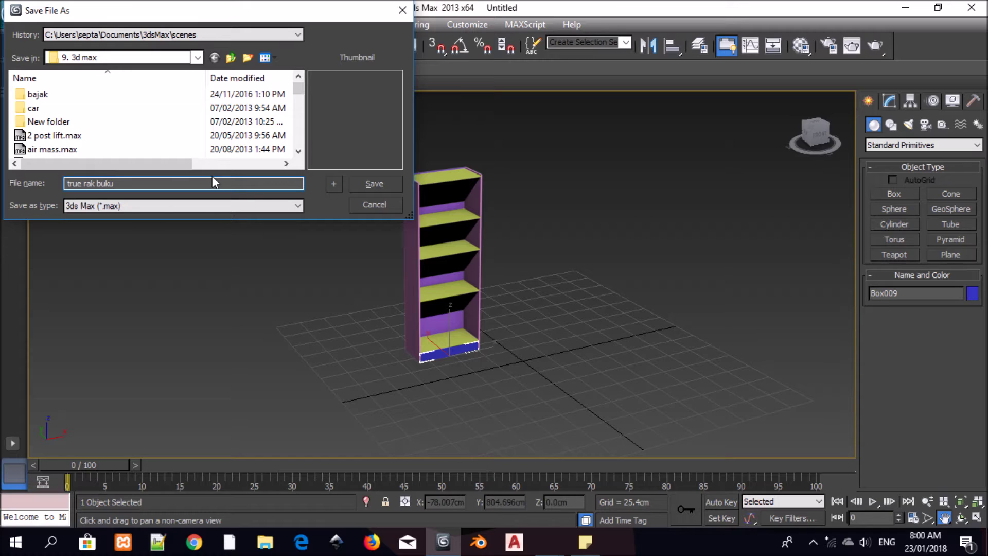
{"action": "left_click", "coordinate": [372, 183]}
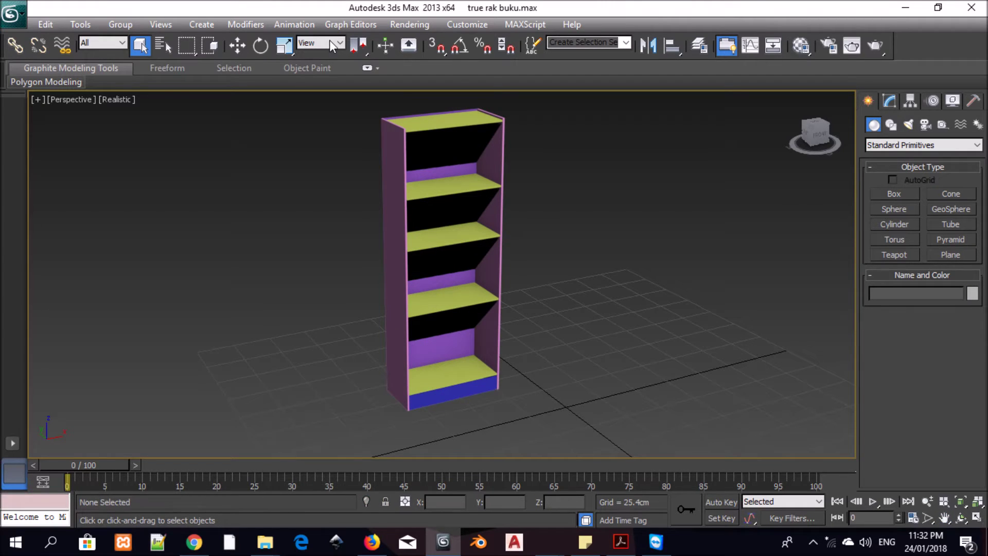
Open the Material Editor
{"action": "left_click", "coordinate": [340, 25]}
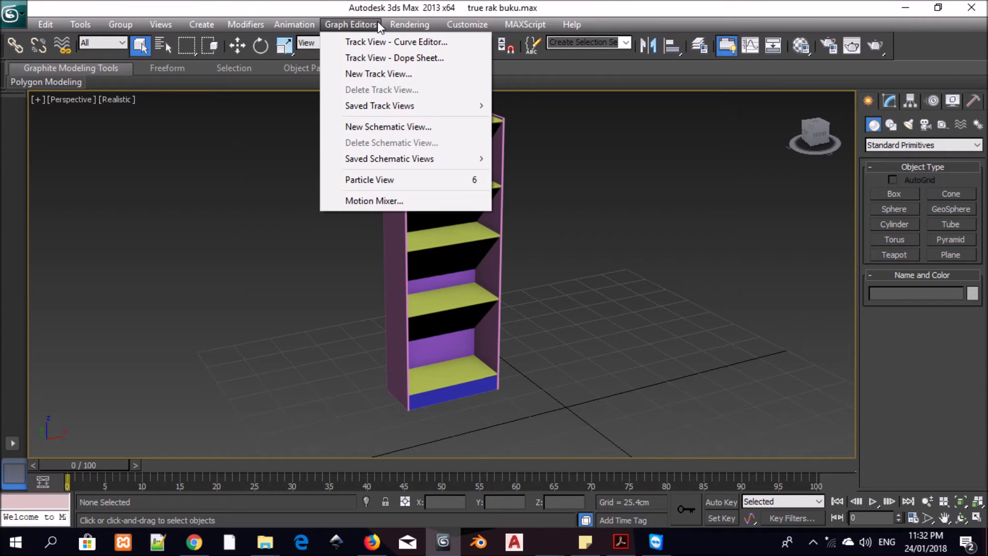
{"action": "mouse_move", "coordinate": [397, 23]}
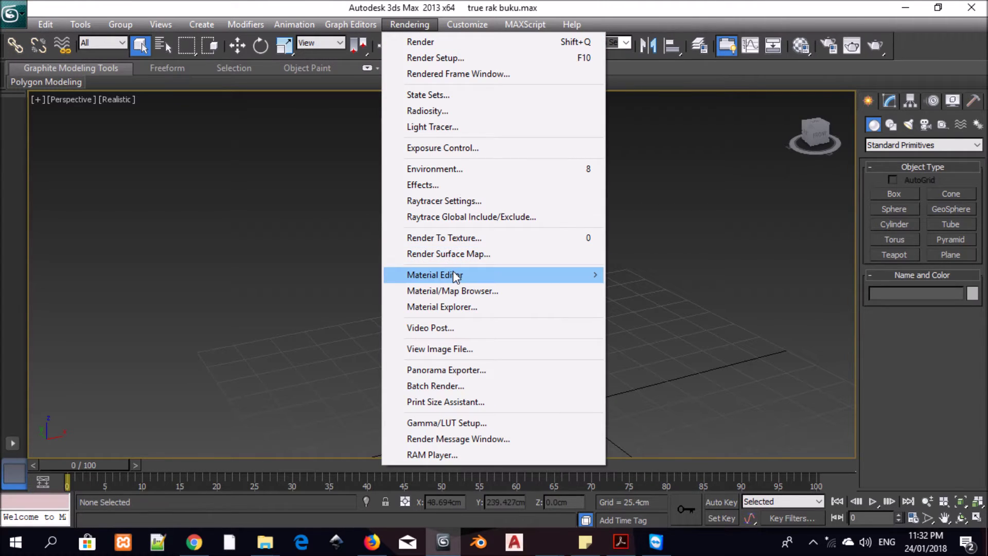
{"action": "mouse_move", "coordinate": [551, 276]}
{"action": "left_click", "coordinate": [621, 276]}
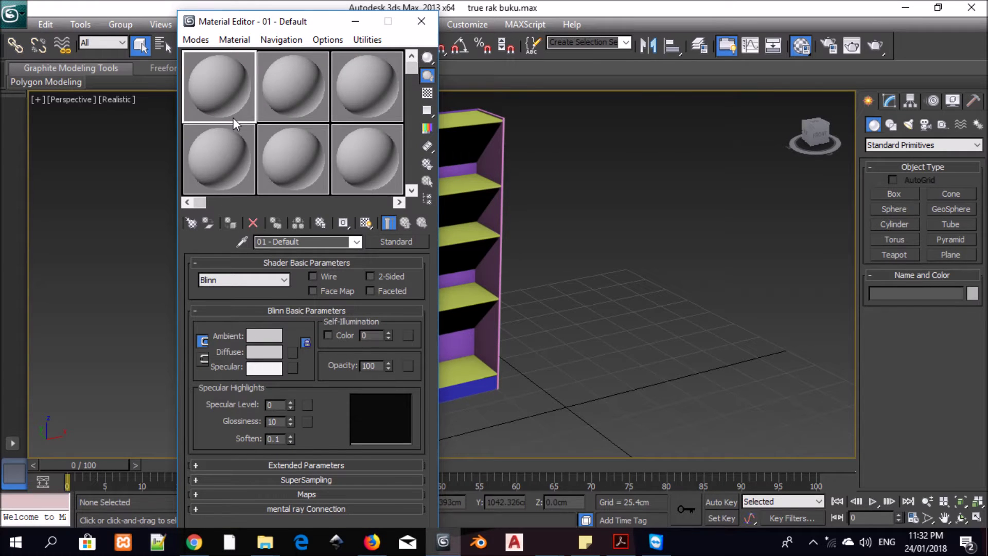
Assign the bitmap "wood material.jpg" from the Desktop as the diffuse map of the first material
{"action": "left_click", "coordinate": [292, 353]}
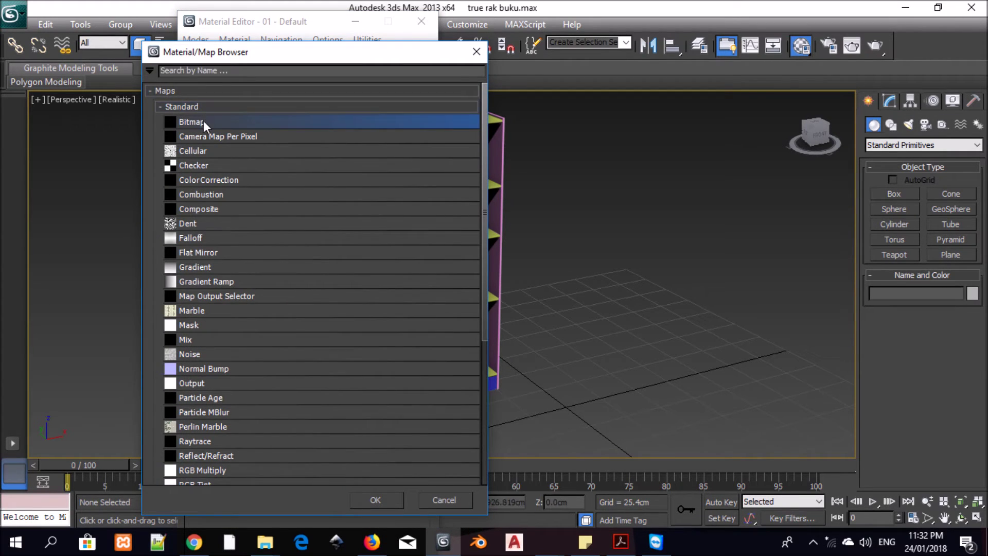
{"action": "double_click", "coordinate": [203, 118]}
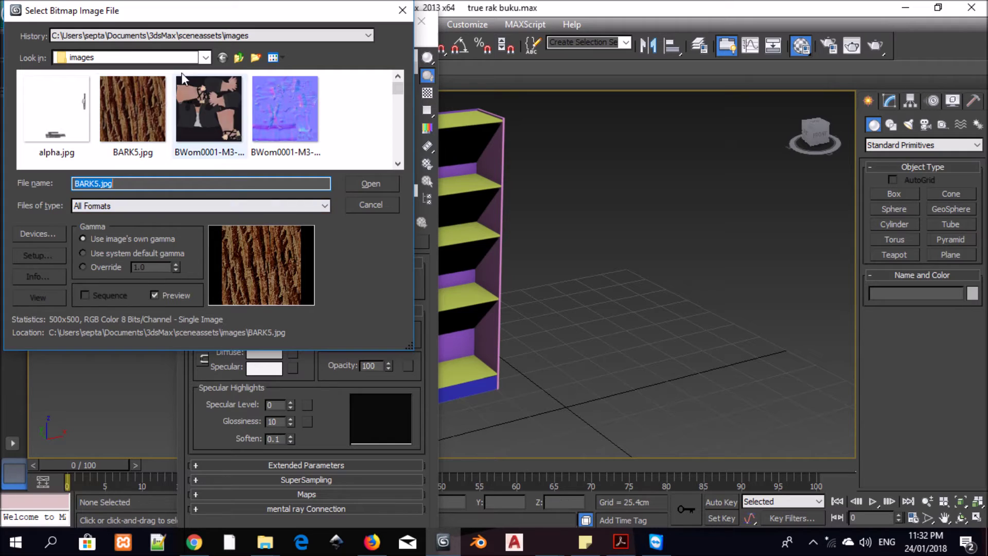
{"action": "left_click", "coordinate": [209, 54]}
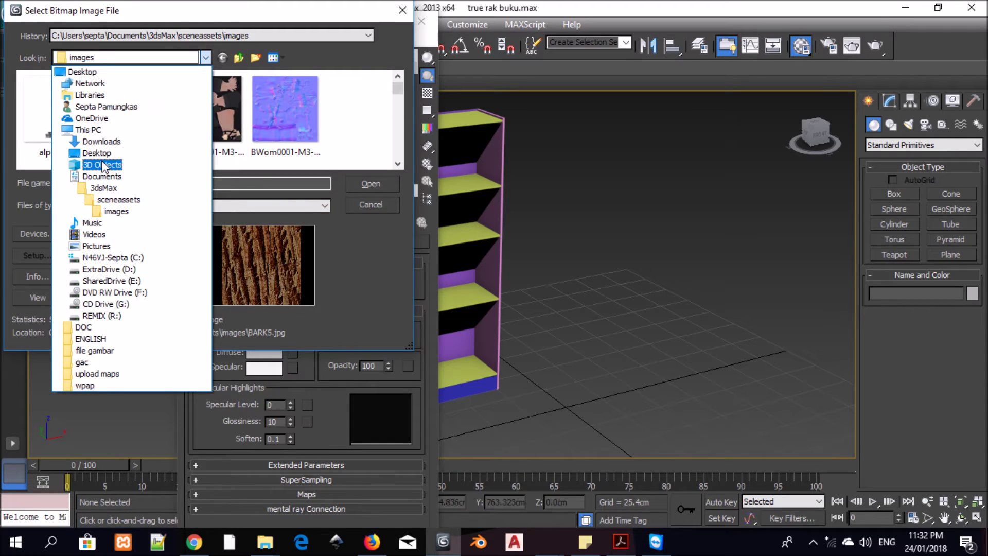
{"action": "left_click", "coordinate": [97, 153]}
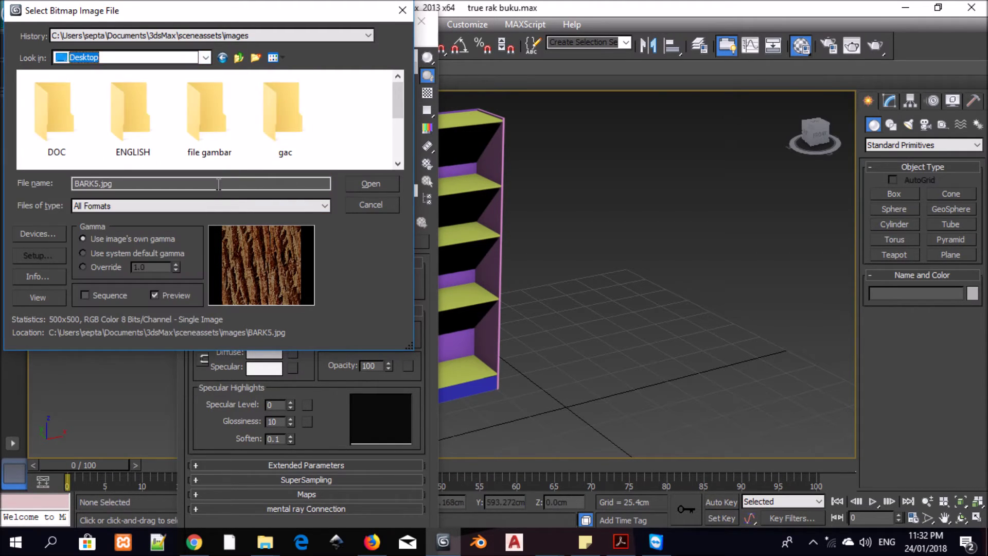
{"action": "scroll", "coordinate": [299, 149], "scroll_direction": "down", "scroll_amount": 1}
{"action": "left_click", "coordinate": [303, 128]}
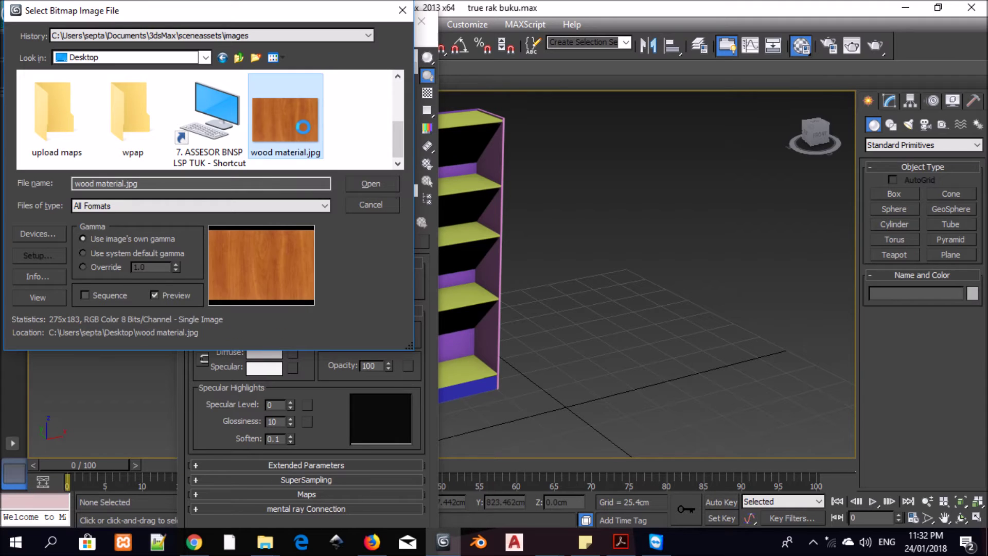
{"action": "left_click", "coordinate": [369, 183]}
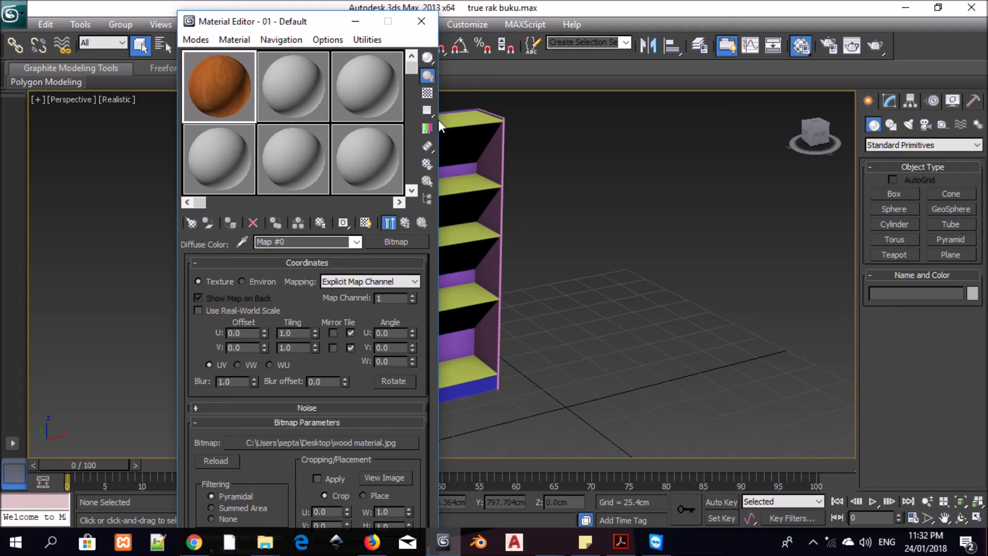
Apply the wood material to the right side panel and show the shaded material in the viewport
{"action": "left_click", "coordinate": [468, 130]}
{"action": "right_click", "coordinate": [495, 156]}
{"action": "left_click", "coordinate": [484, 158]}
{"action": "left_click", "coordinate": [230, 223]}
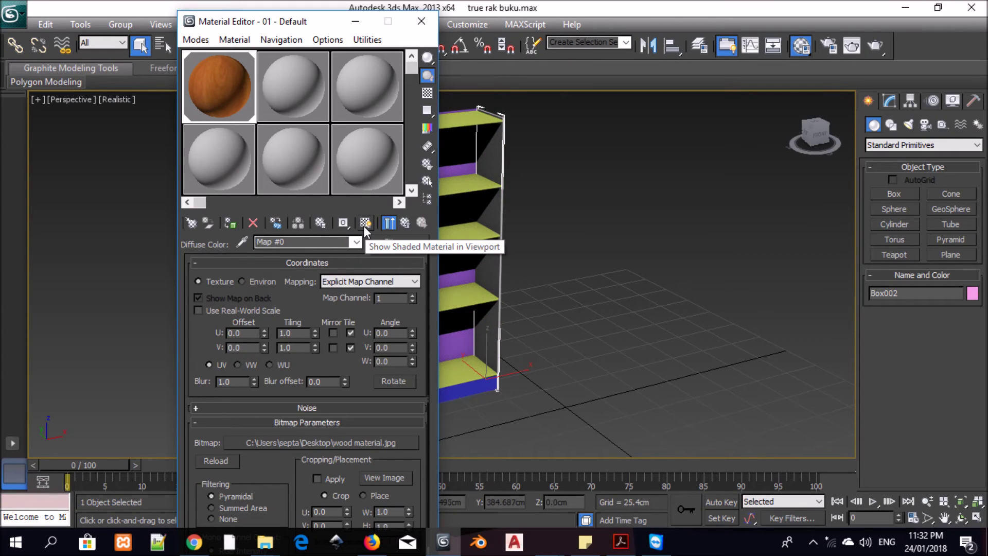
{"action": "left_click", "coordinate": [363, 225]}
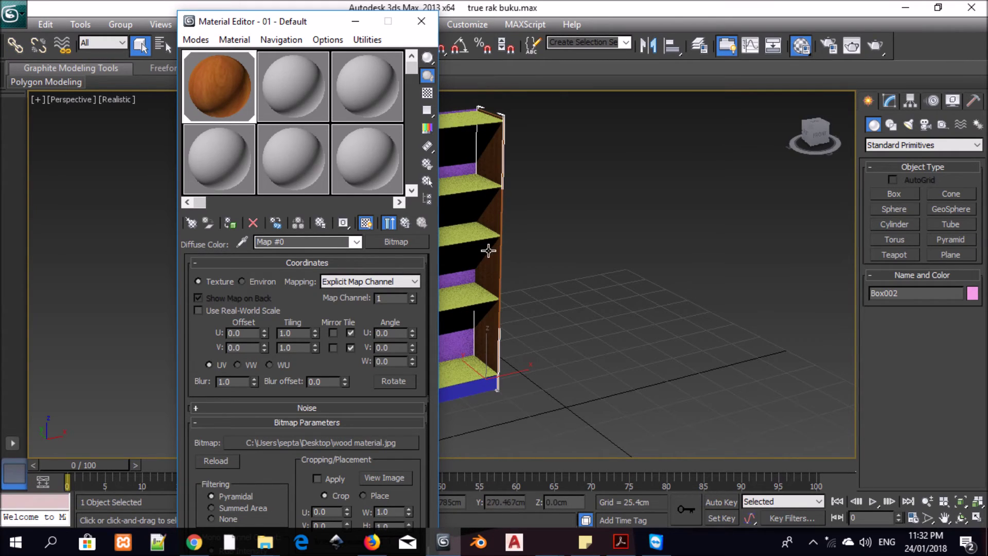
Apply the wood material one by one to the middle shelf, the shelf below it and the lowest shelf
{"action": "left_click", "coordinate": [479, 235]}
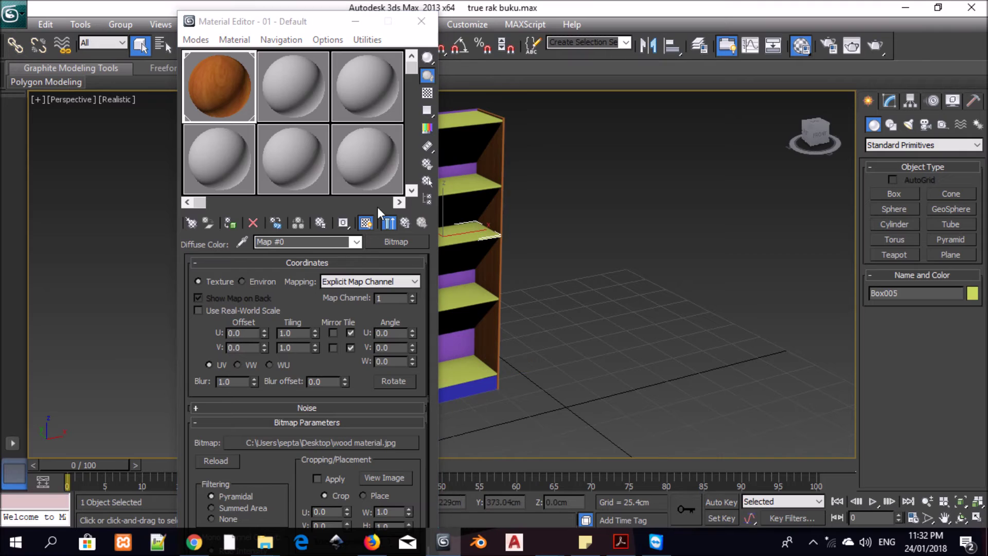
{"action": "left_click", "coordinate": [229, 222]}
{"action": "left_click", "coordinate": [479, 293]}
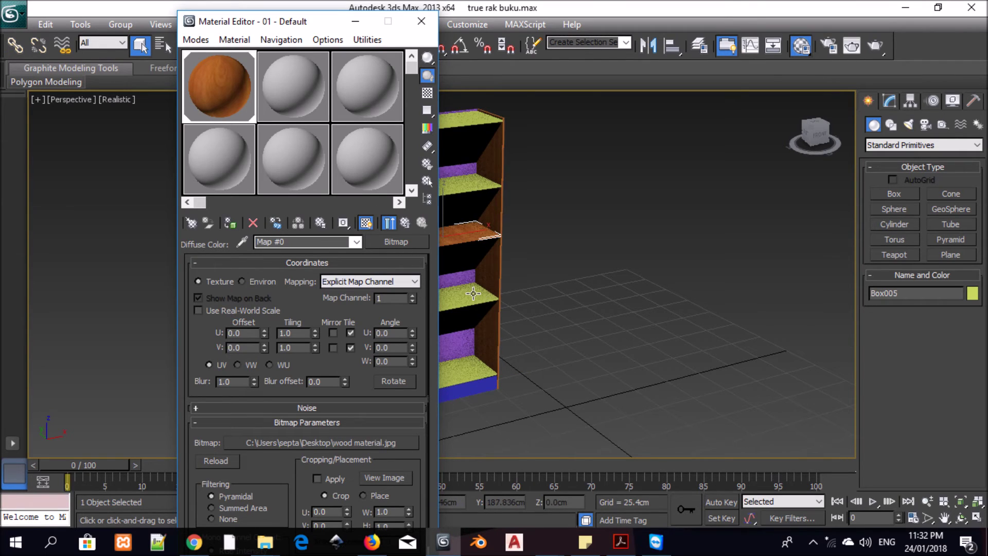
{"action": "left_click", "coordinate": [236, 220]}
{"action": "left_click", "coordinate": [480, 357]}
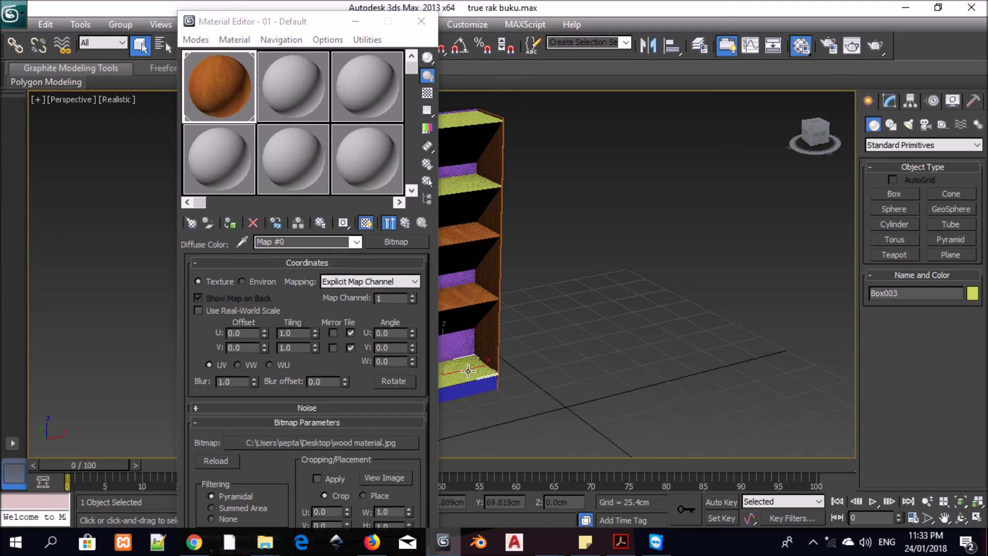
{"action": "left_click", "coordinate": [209, 223]}
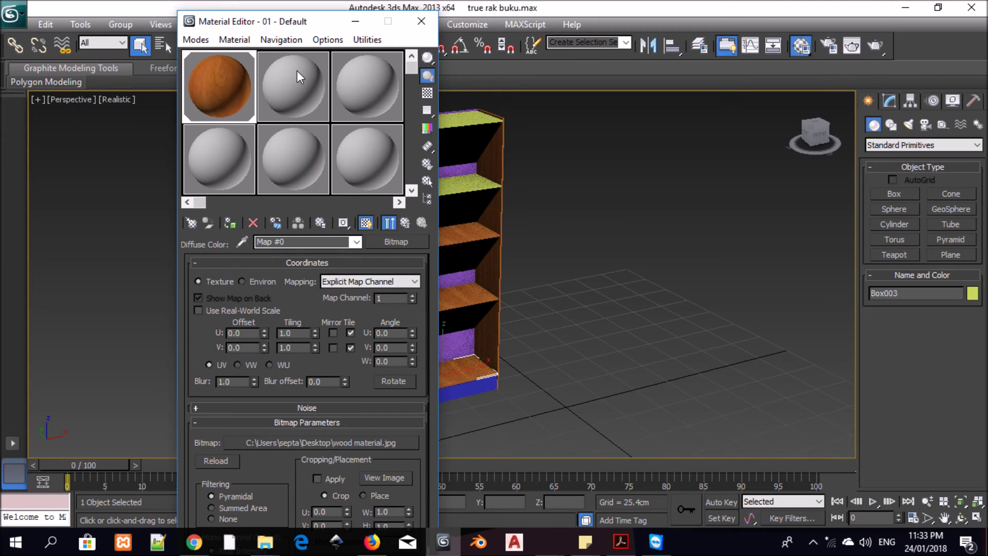
Apply the wood material to all parts of the shelving unit at once, then clear the selection and inspect the texture up close
{"action": "left_click_drag", "start_coordinate": [320, 26], "coordinate": [190, 36]}
{"action": "left_click_drag", "start_coordinate": [345, 98], "coordinate": [538, 434]}
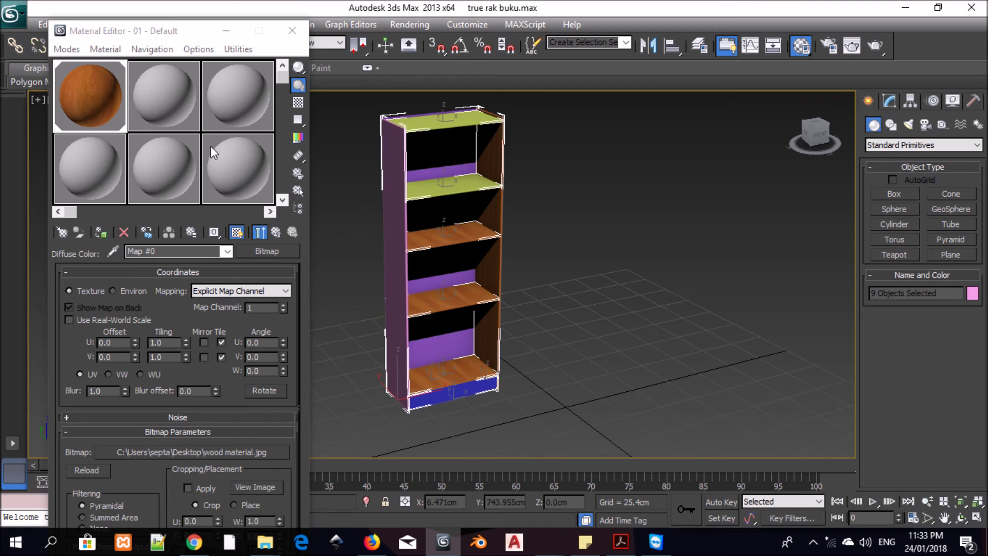
{"action": "left_click", "coordinate": [101, 233]}
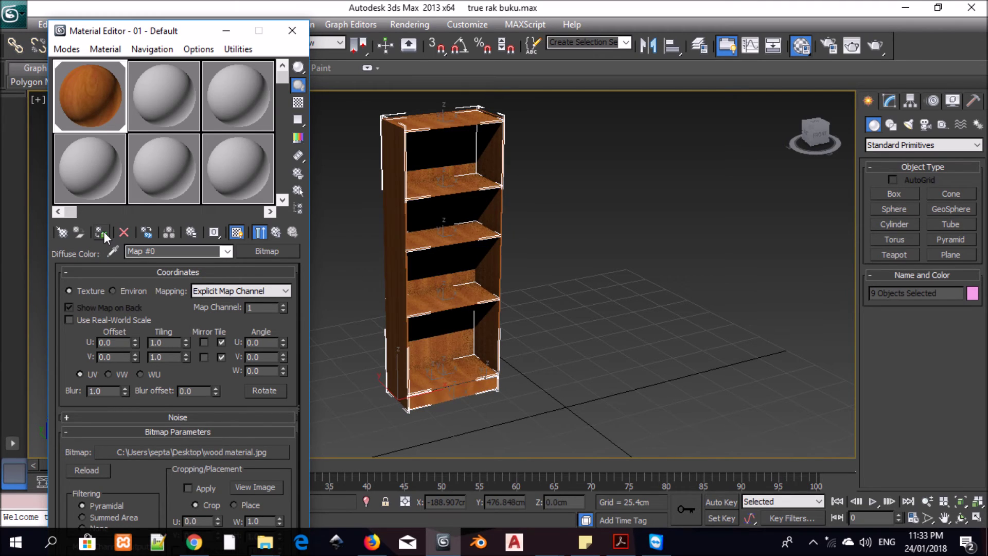
{"action": "left_click", "coordinate": [586, 295]}
{"action": "scroll", "coordinate": [448, 238], "scroll_direction": "up", "scroll_amount": 10}
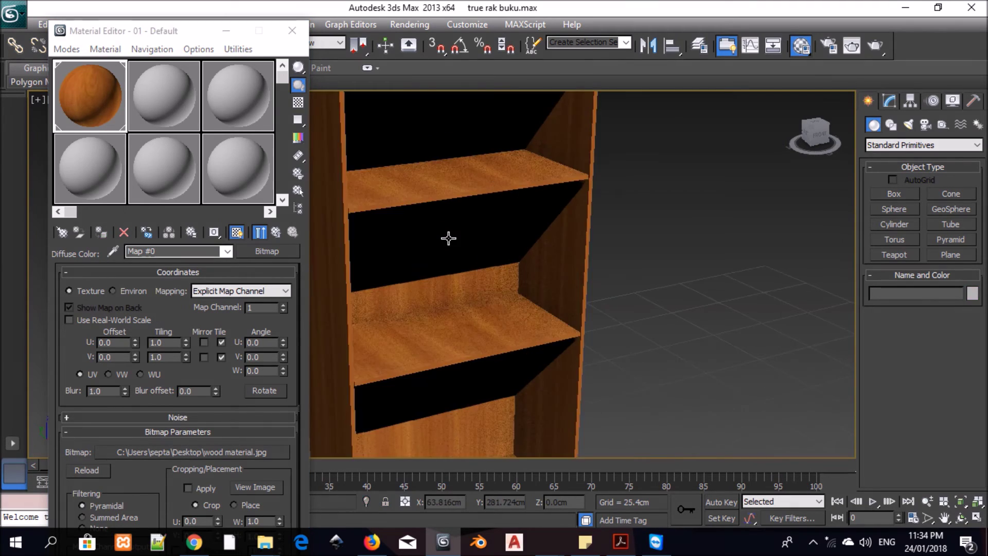
Examine the wood texture on the whole bookshelf from the front and along its outer side panel
{"action": "scroll", "coordinate": [448, 238], "scroll_direction": "down", "scroll_amount": 10}
{"action": "middle_click_drag", "start_coordinate": [344, 254], "coordinate": [429, 262]}
{"action": "left_click", "coordinate": [961, 518]}
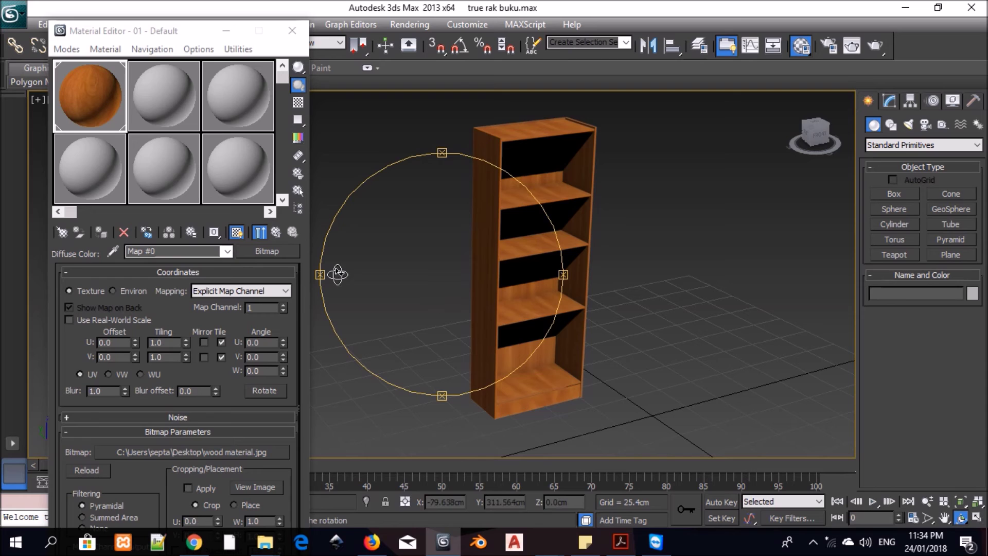
{"action": "left_click_drag", "start_coordinate": [320, 273], "coordinate": [411, 269]}
{"action": "left_click_drag", "start_coordinate": [712, 255], "coordinate": [621, 194]}
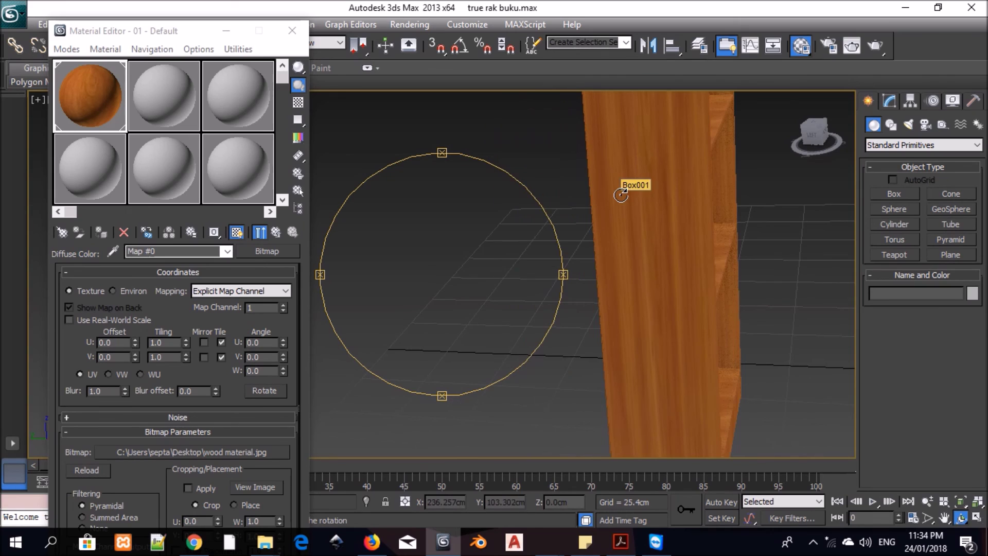
{"action": "key", "text": "shift+z"}
{"action": "key", "text": "shift+z"}
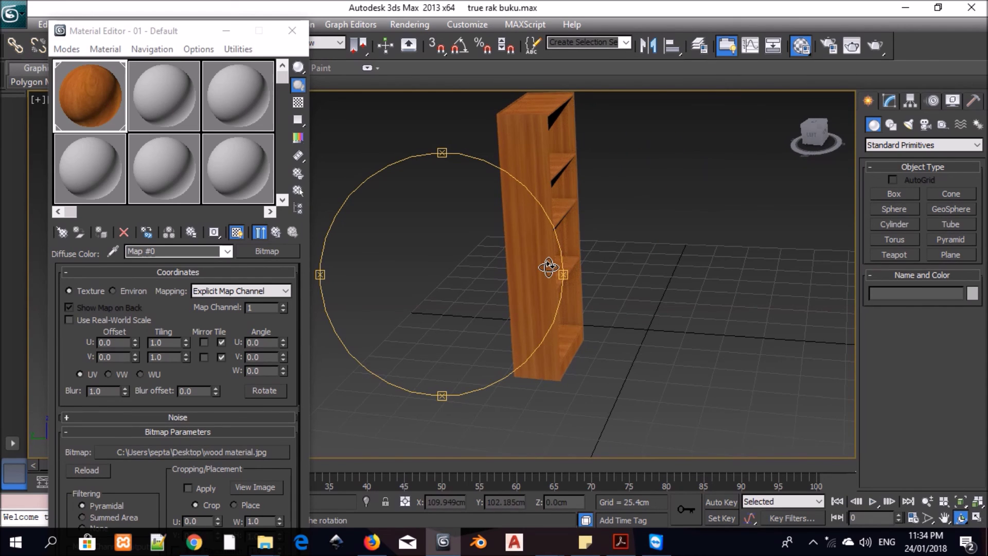
{"action": "mouse_move", "coordinate": [561, 273]}
{"action": "left_mouse_down"}
{"action": "mouse_move", "coordinate": [539, 275]}
{"action": "mouse_move", "coordinate": [551, 275]}
{"action": "left_mouse_up"}
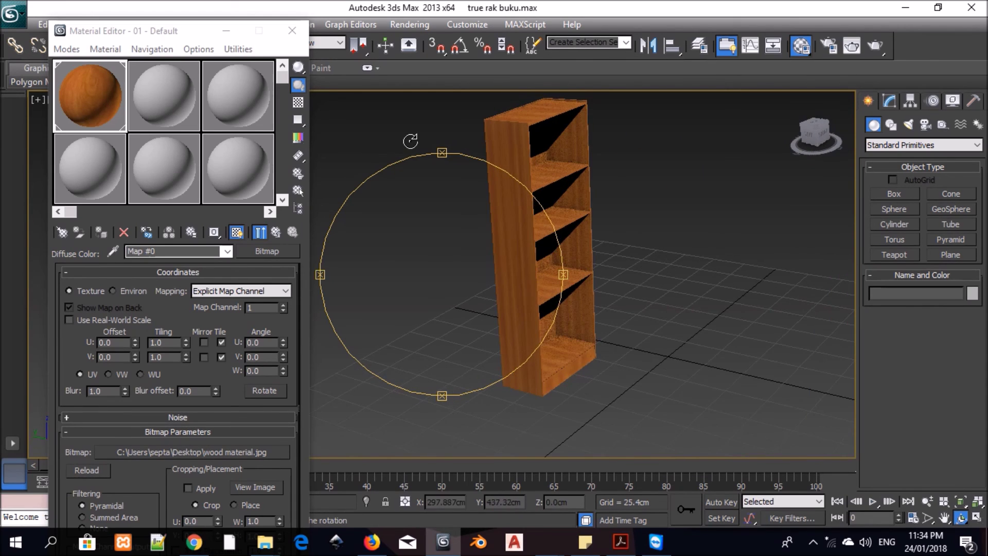
Close the Material Editor and render the Perspective view of the textured bookshelf, dismissing the rendered image when done
{"action": "left_click", "coordinate": [292, 30]}
{"action": "left_click", "coordinate": [393, 26]}
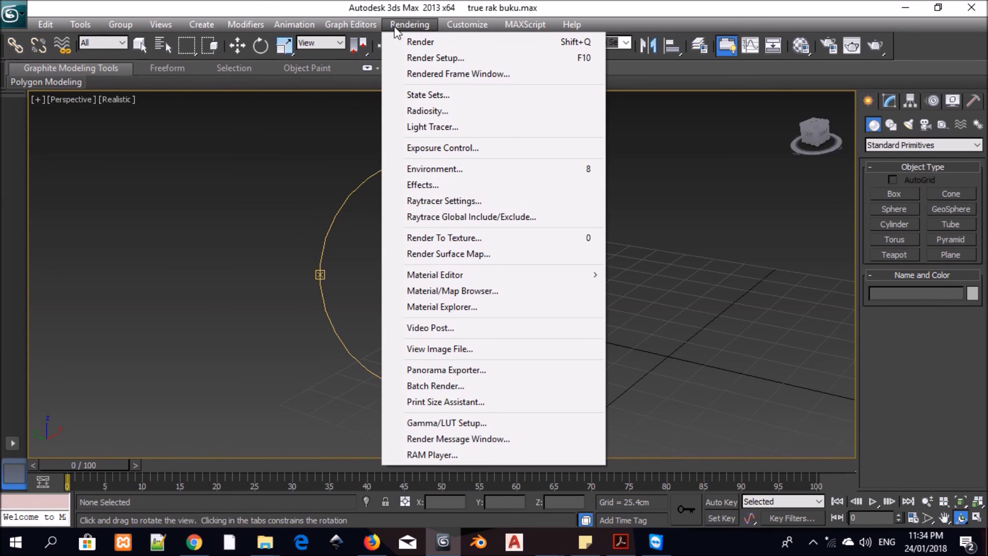
{"action": "left_click", "coordinate": [407, 42]}
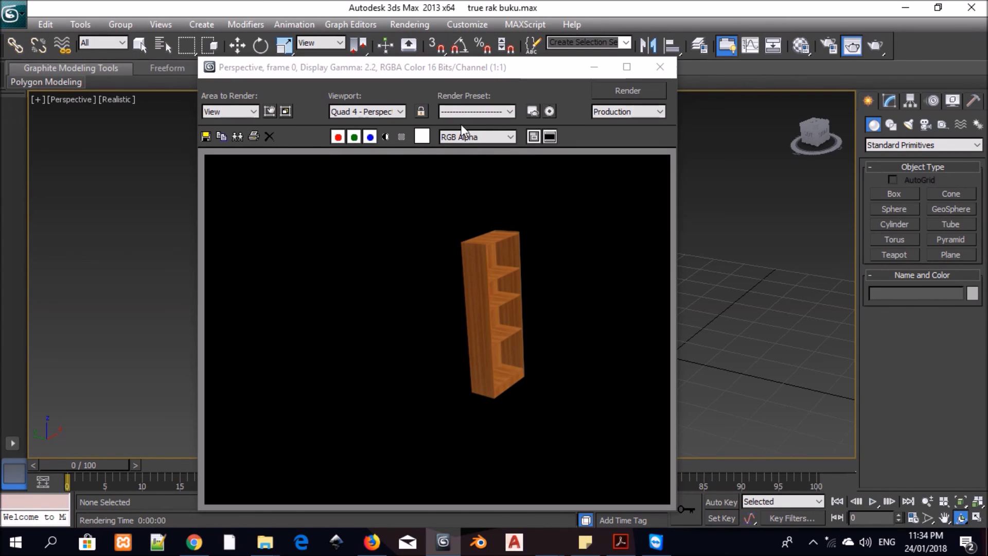
{"action": "left_click", "coordinate": [661, 67]}
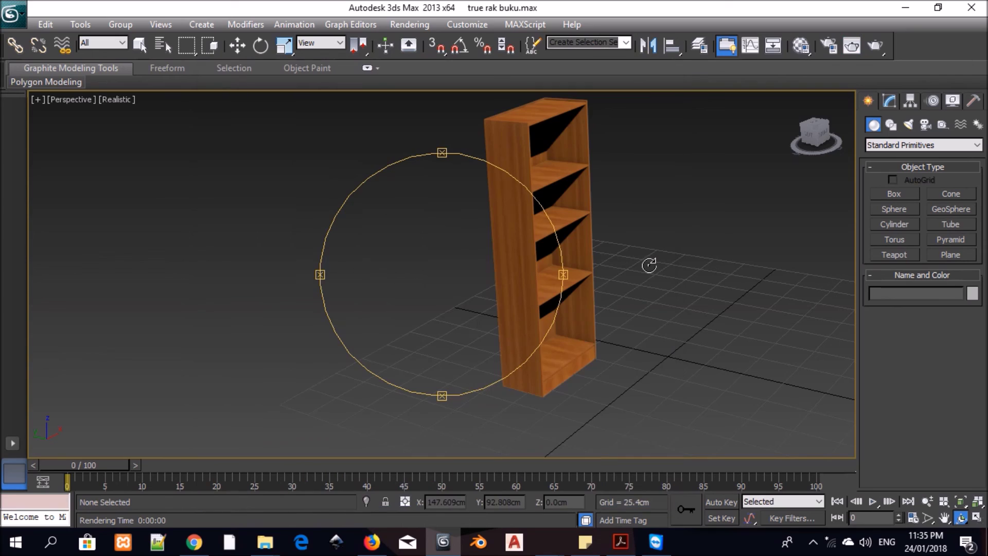